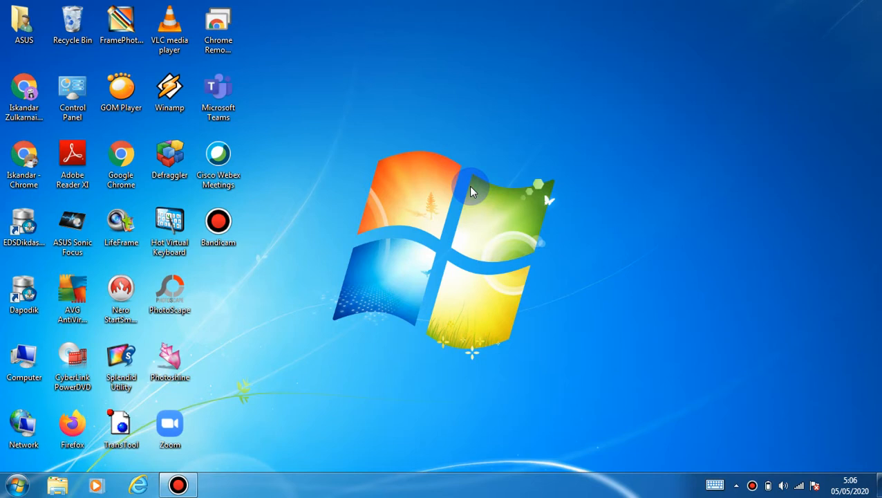
pyautogui.rightClick(458, 124)
pyautogui.click(499, 162)
pyautogui.rightClick(510, 86)
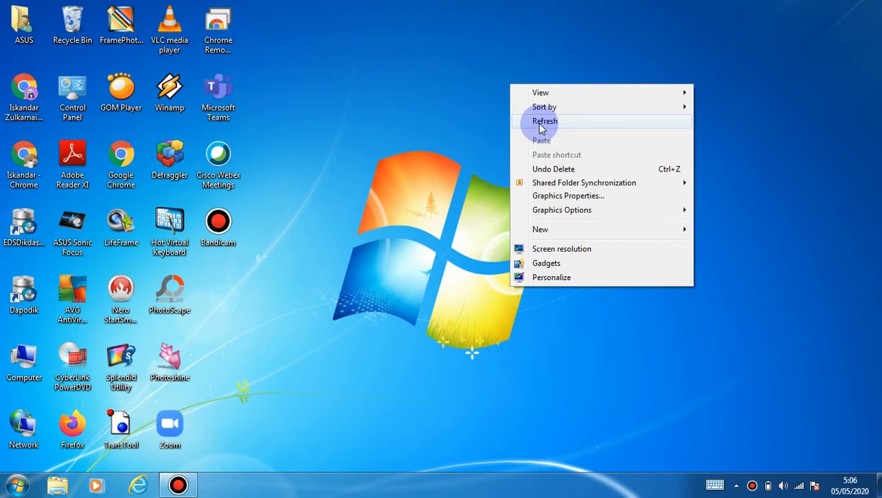
pyautogui.click(541, 127)
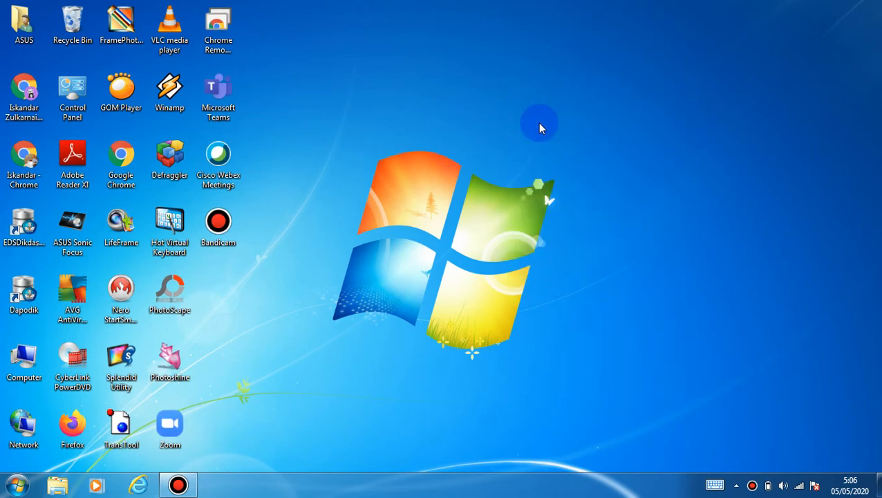
pyautogui.rightClick(470, 80)
pyautogui.click(504, 124)
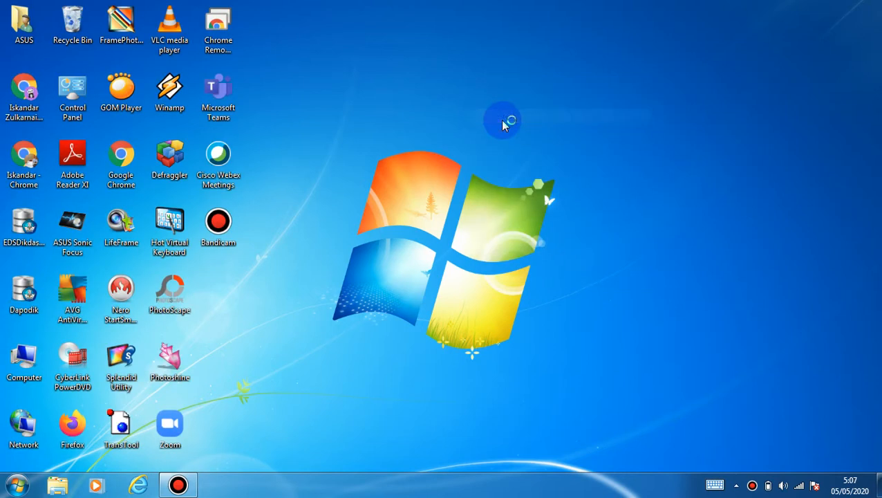
pyautogui.rightClick(478, 97)
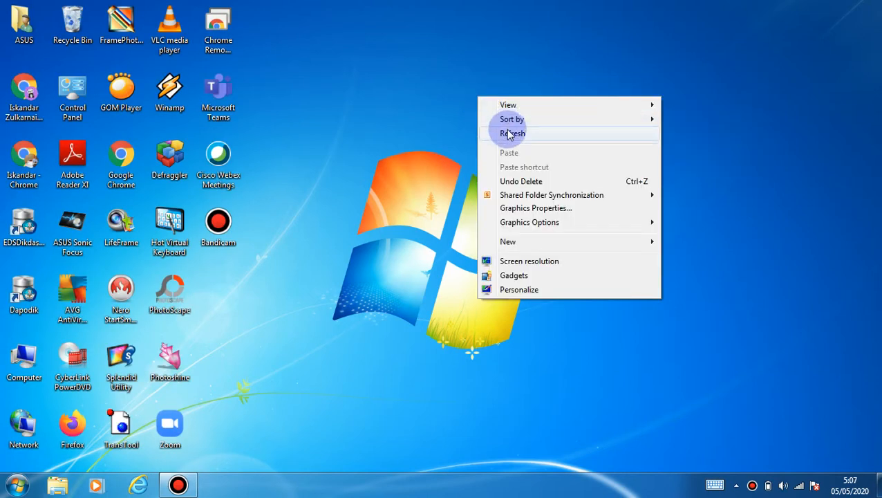
pyautogui.click(509, 133)
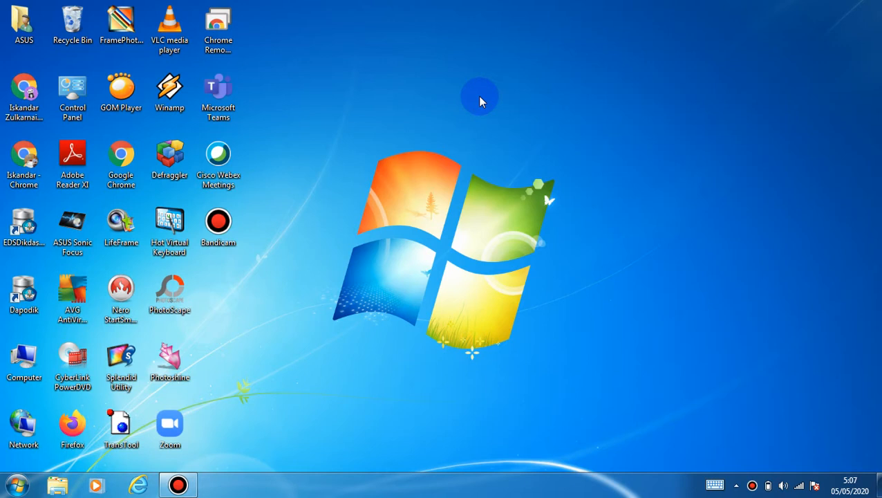
pyautogui.rightClick(457, 103)
pyautogui.click(503, 142)
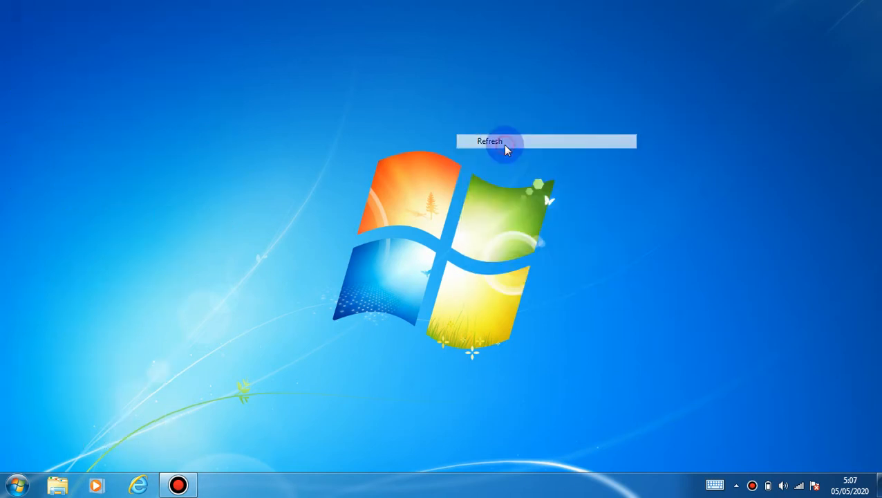
pyautogui.rightClick(430, 108)
pyautogui.click(458, 145)
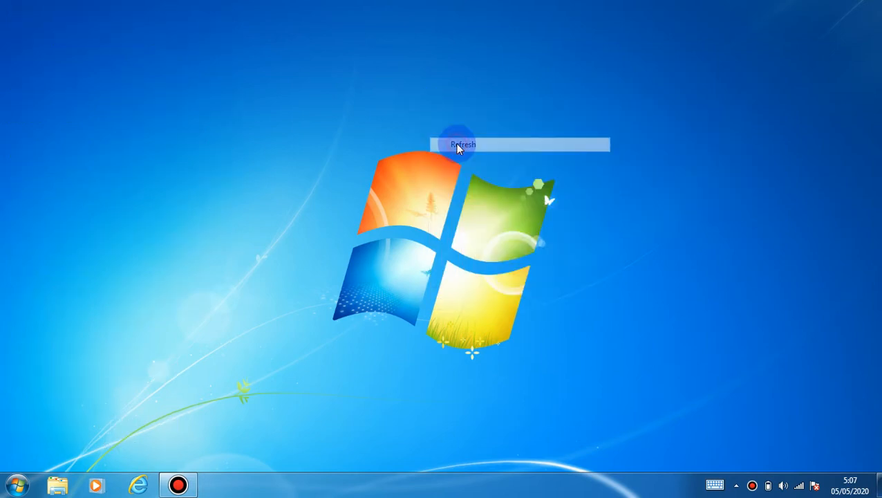
pyautogui.rightClick(409, 91)
pyautogui.click(443, 128)
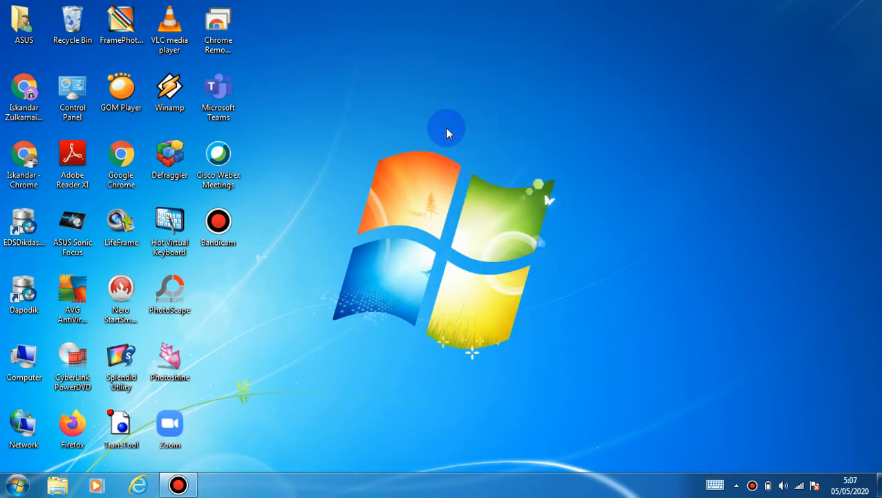
pyautogui.rightClick(370, 11)
pyautogui.click(429, 48)
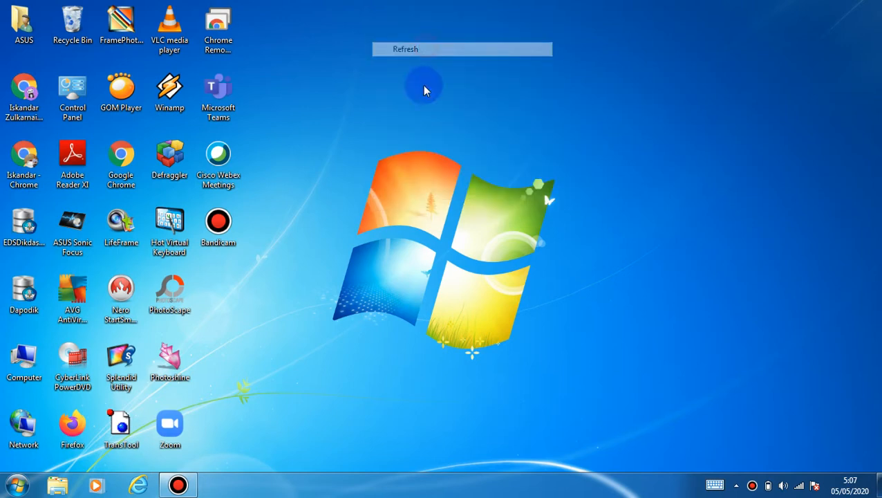
pyautogui.rightClick(418, 138)
pyautogui.click(451, 177)
pyautogui.click(329, 277)
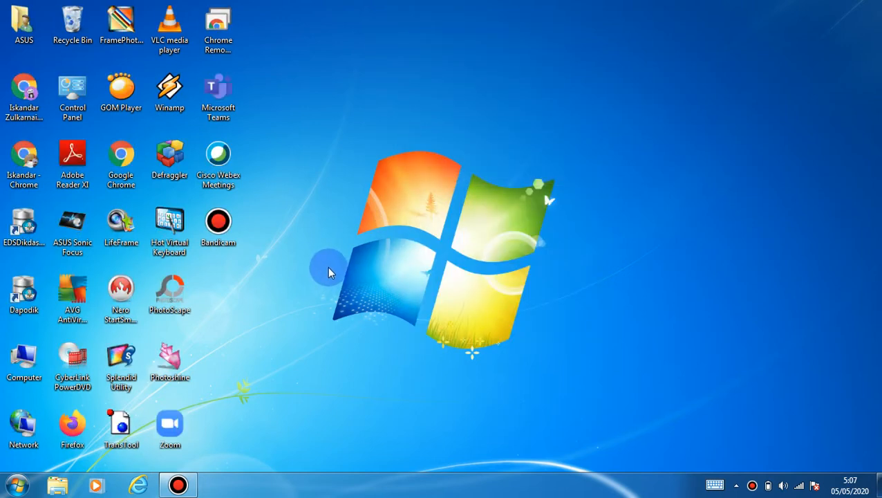
# - Open Chrome from its desktop profile shortcut and go to the Quizizz admin page at quizizz.com/admin
pyautogui.click(41, 149)
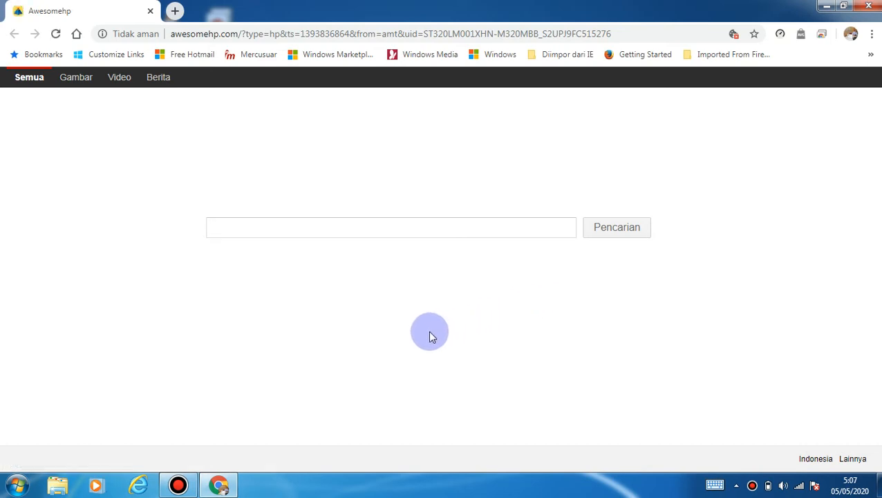
pyautogui.click(213, 34)
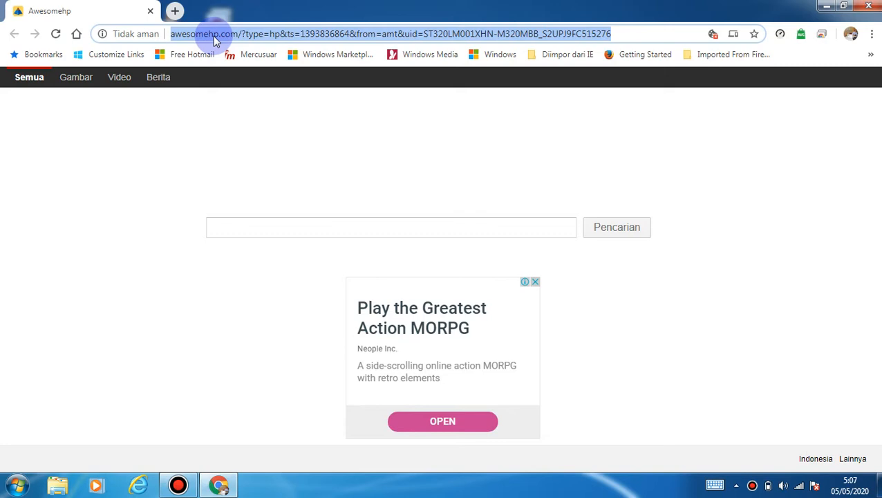
pyautogui.write('quiz')
pyautogui.press('Return')
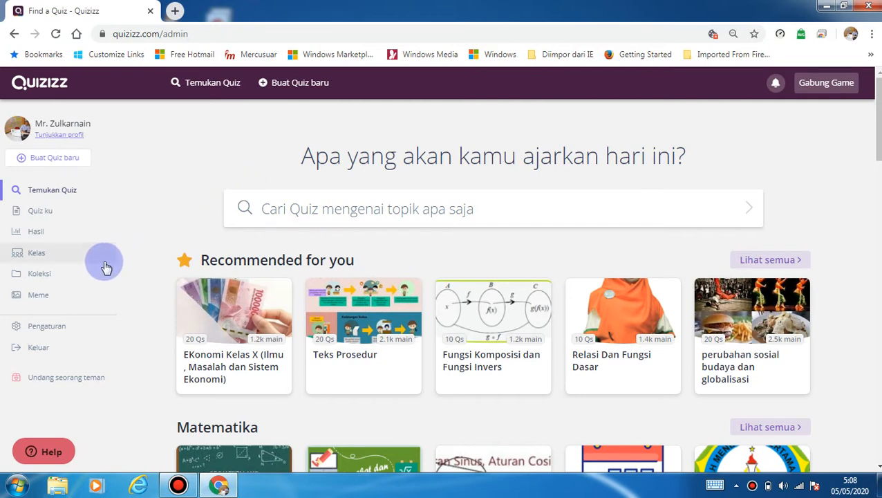
# - Create a new quiz collection named "Kumpulan Soal SD" with Umum visibility
pyautogui.click(39, 273)
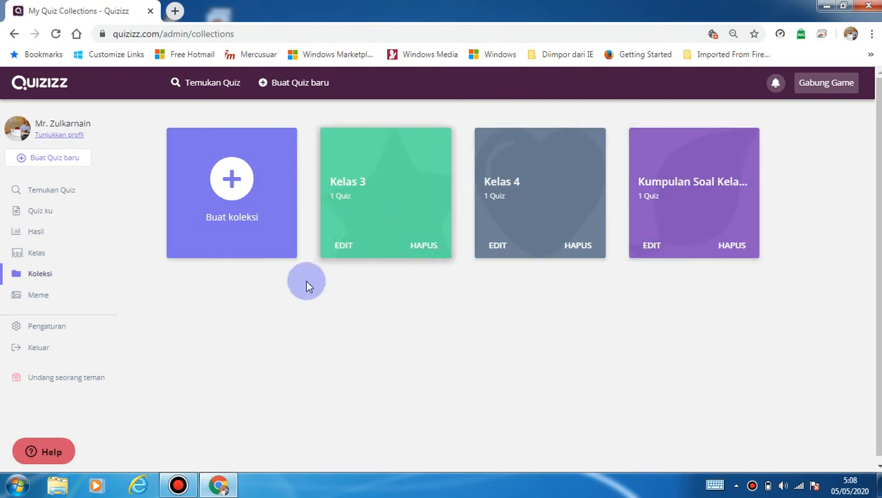
pyautogui.click(223, 170)
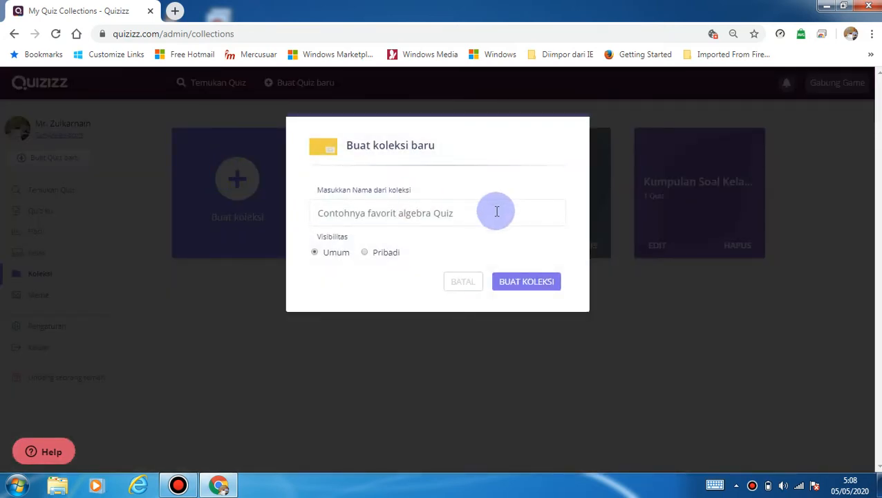
pyautogui.write('Kumpulan Soal K')
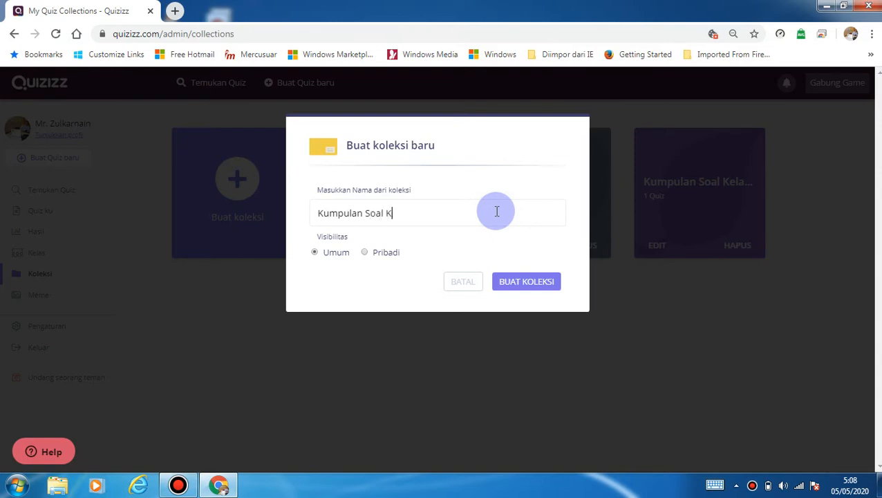
pyautogui.press('BackSpace')
pyautogui.press('BackSpace')
pyautogui.press('BackSpace')
pyautogui.write('SD')
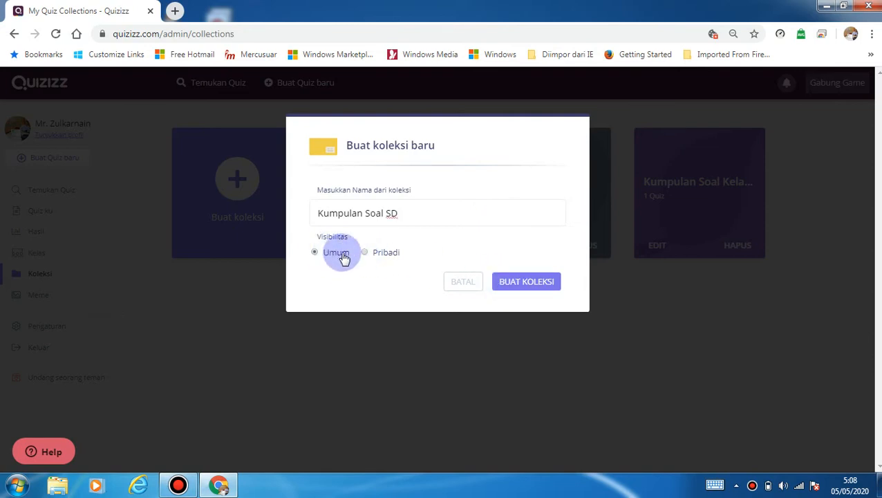
pyautogui.click(518, 284)
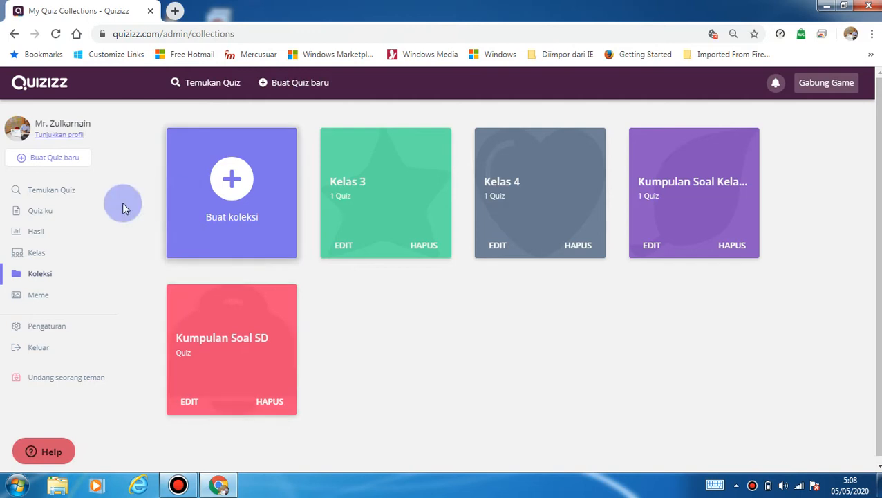
# - Search the Quizizz quiz library for "PPKN"
pyautogui.click(72, 189)
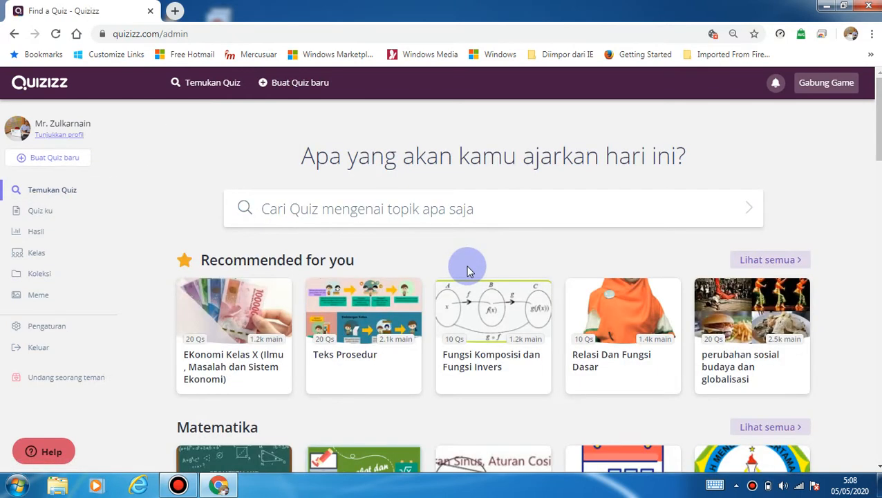
pyautogui.click(417, 209)
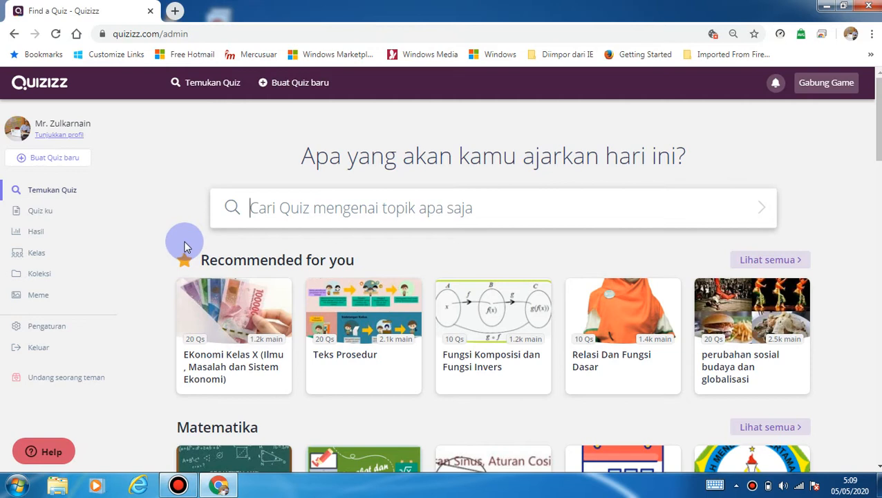
pyautogui.write('PP')
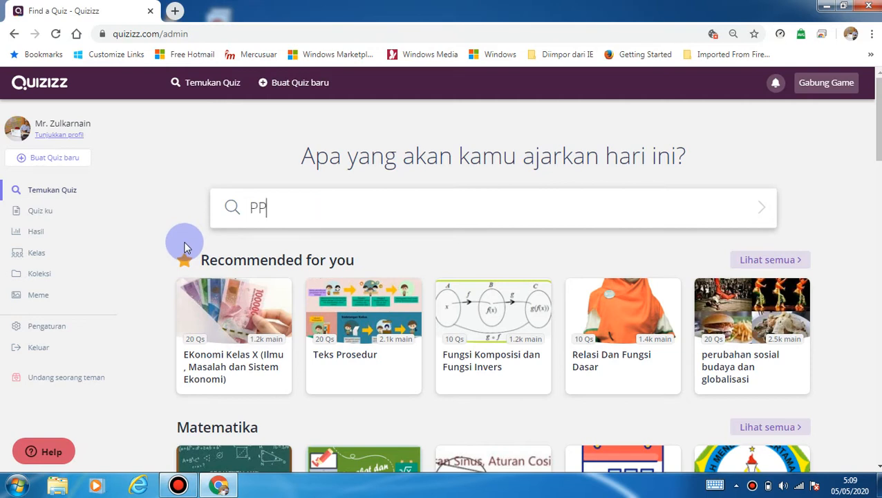
pyautogui.write('KN')
pyautogui.press('Return')
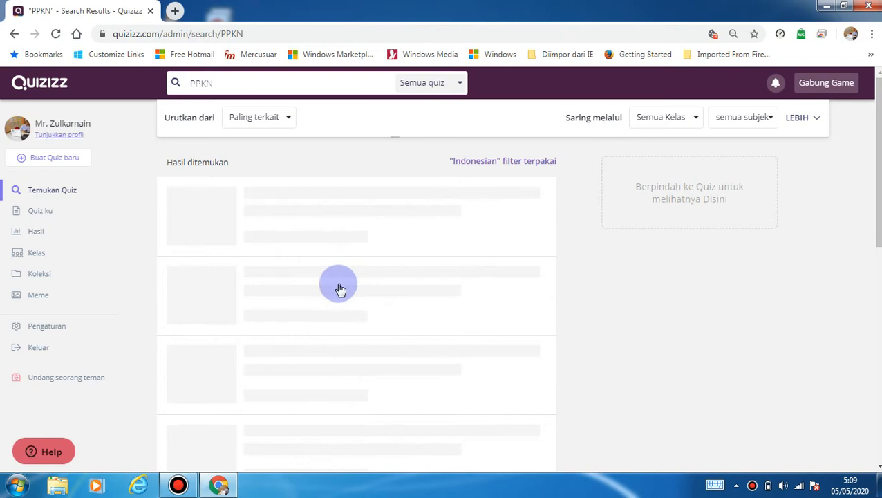
# - Look through the PPKN search results and open the first quiz, the one for 7th grade
pyautogui.moveTo(339, 269)
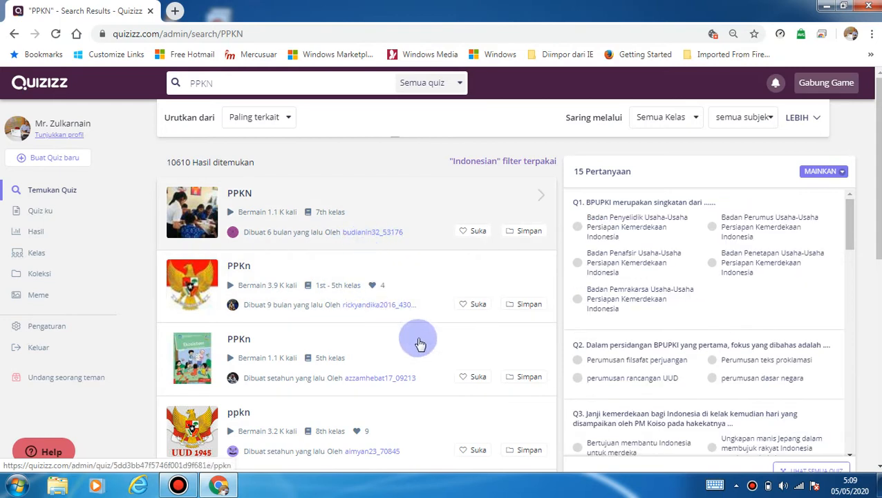
pyautogui.scroll(-2, 410, 350)
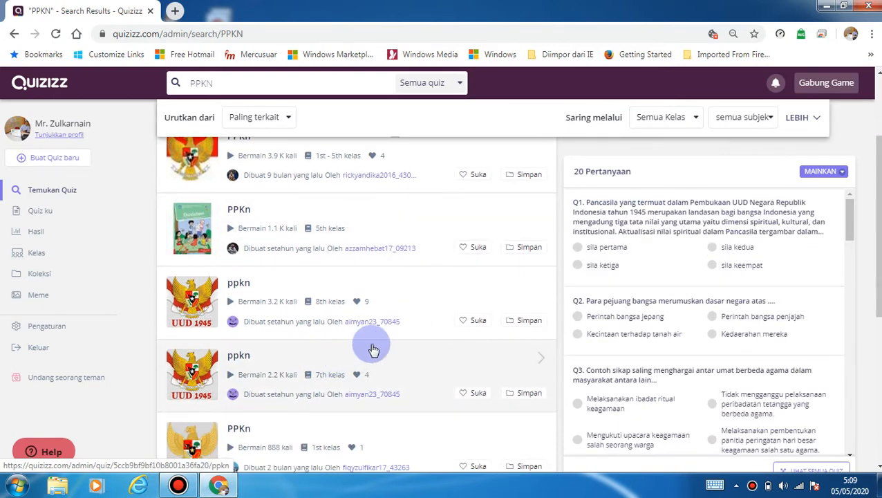
pyautogui.scroll(-1, 373, 349)
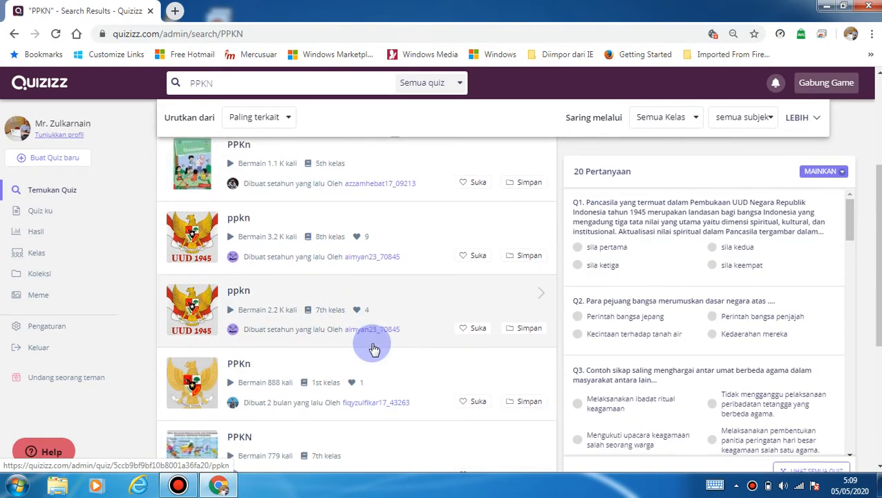
pyautogui.scroll(-3, 373, 349)
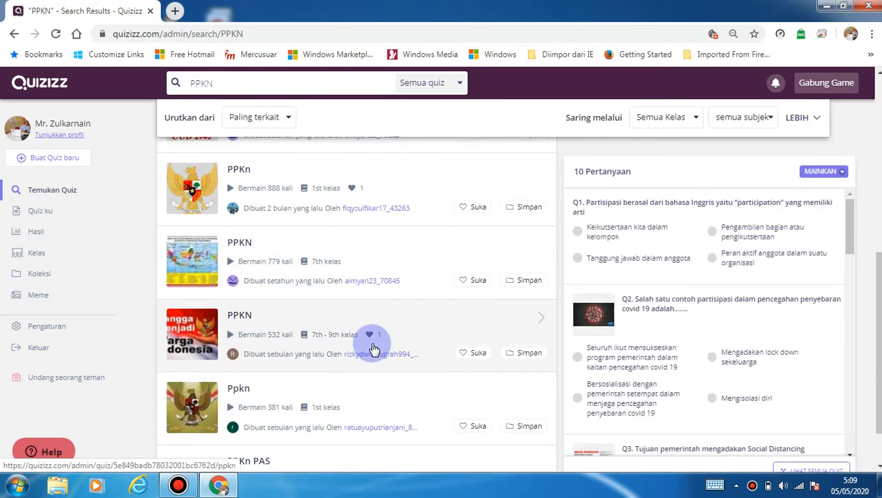
pyautogui.scroll(-2, 374, 349)
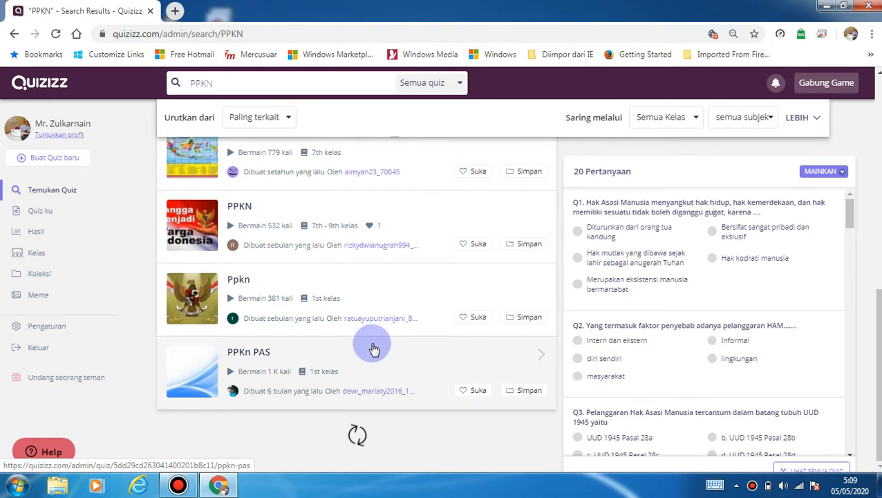
pyautogui.scroll(10, 373, 349)
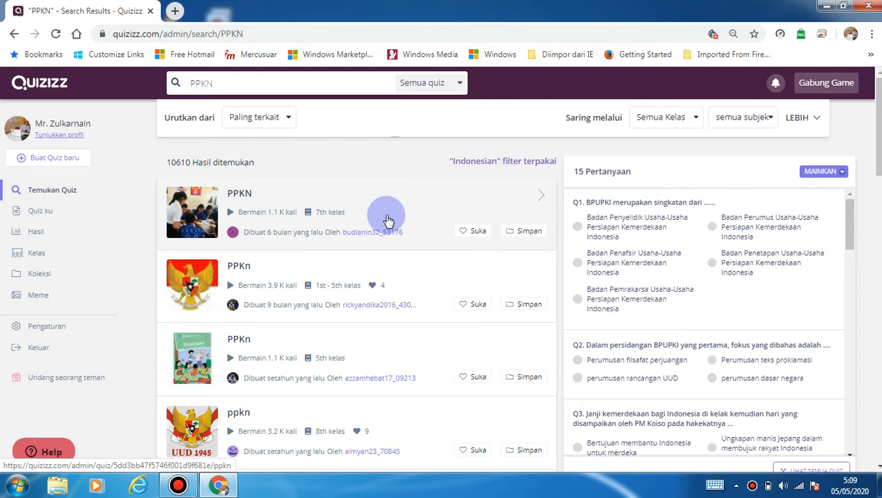
pyautogui.click(387, 220)
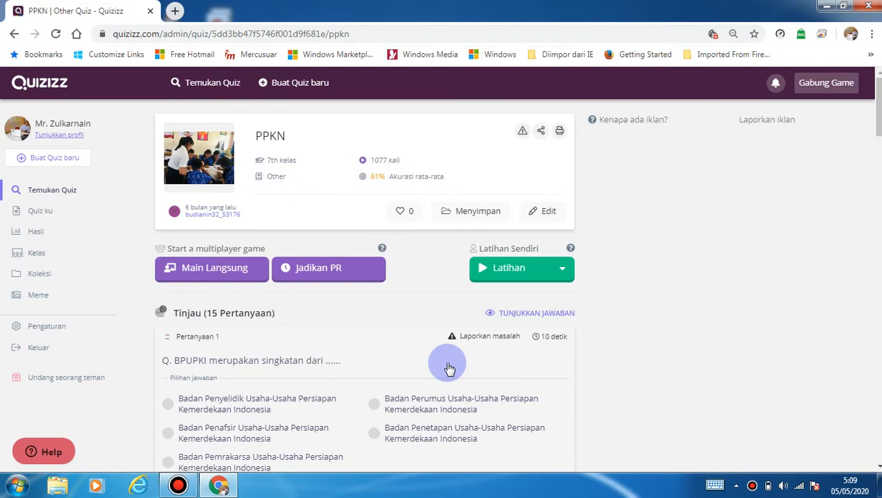
# - Review the questions of the PPKN quiz and show their correct answers
pyautogui.scroll(-2, 432, 366)
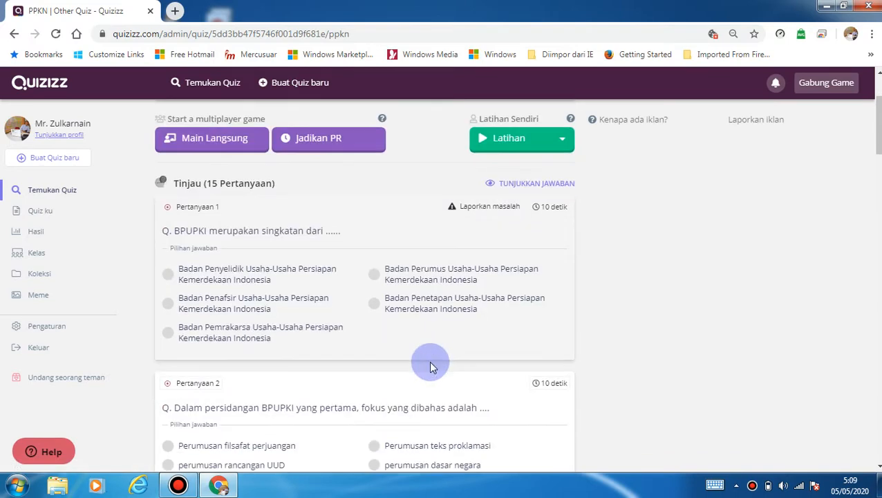
pyautogui.scroll(-2, 432, 367)
pyautogui.scroll(-2, 429, 363)
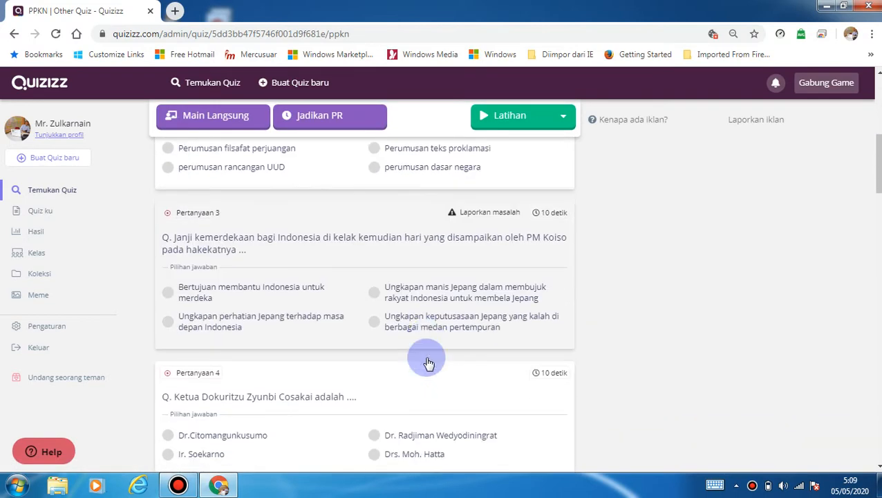
pyautogui.scroll(-4, 429, 363)
pyautogui.scroll(-1, 426, 363)
pyautogui.scroll(-2, 422, 360)
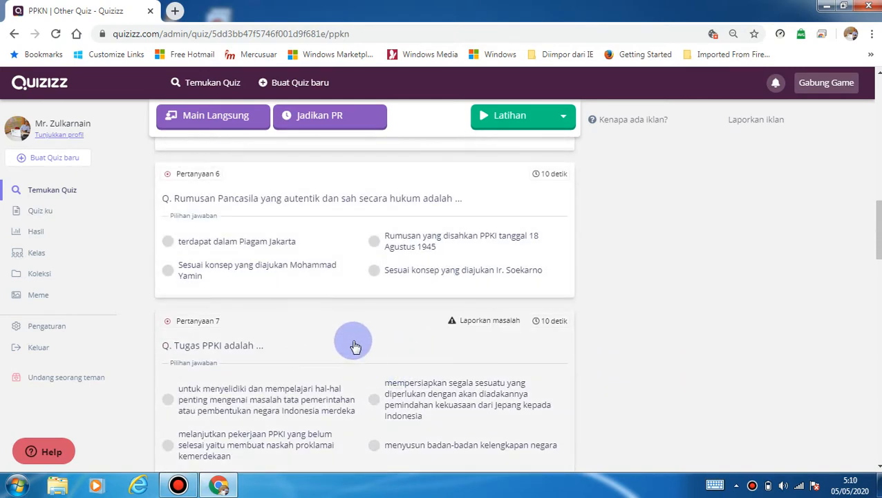
pyautogui.scroll(10, 356, 345)
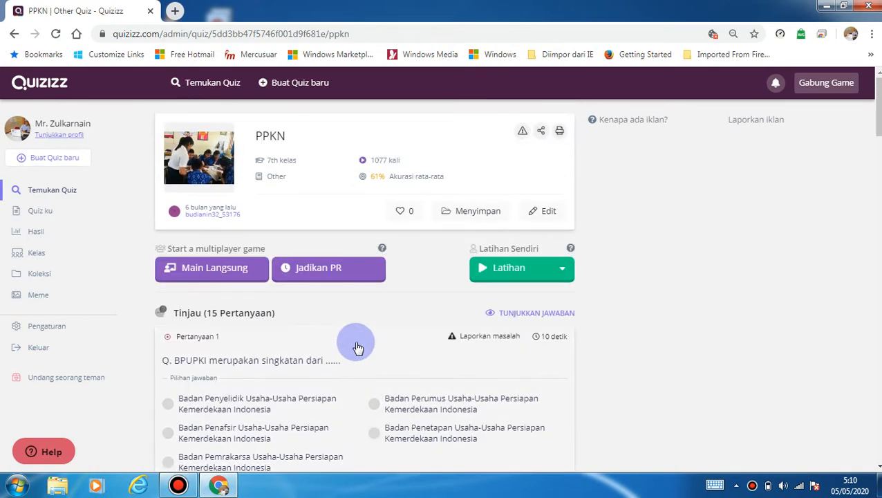
pyautogui.click(520, 314)
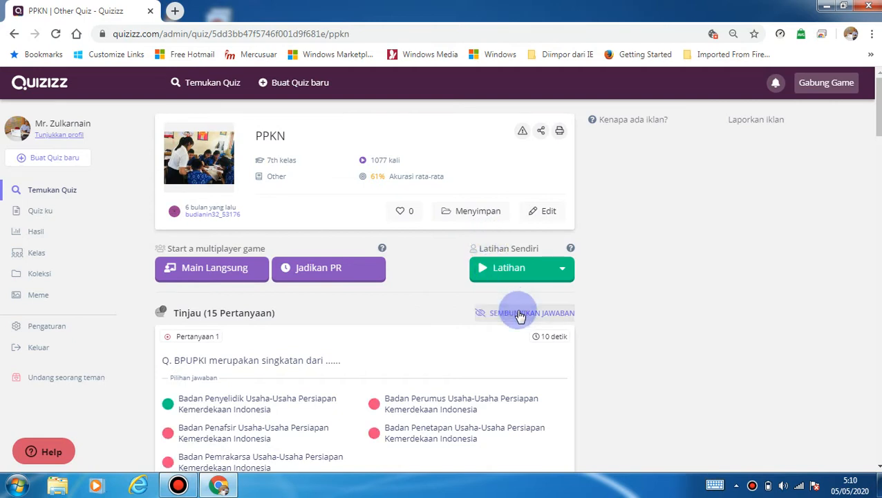
pyautogui.scroll(-2, 441, 344)
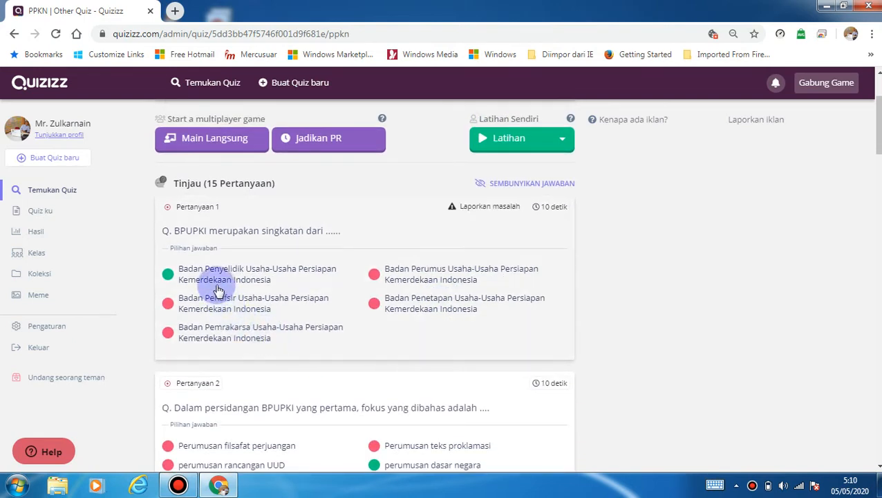
# - Read through the 7th-grade PPKN quiz's questions with the correct answers shown, and return to the quiz summary
pyautogui.scroll(-3, 323, 318)
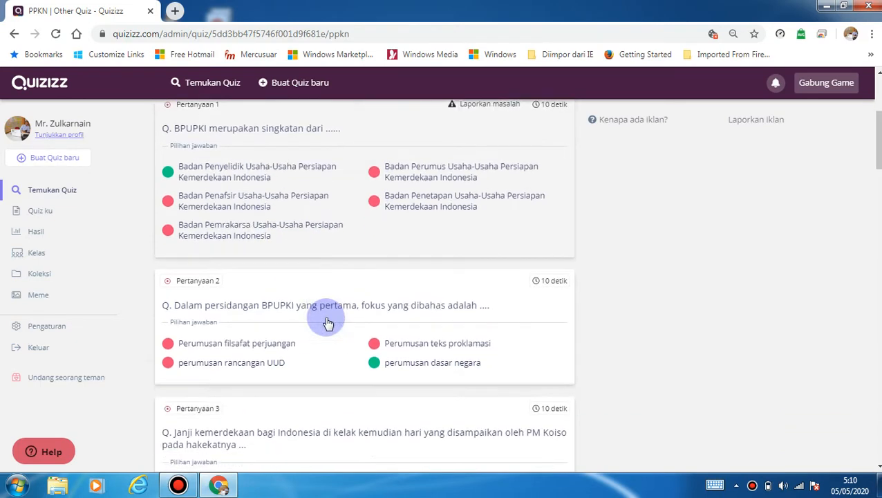
pyautogui.scroll(-1, 323, 323)
pyautogui.scroll(-3, 326, 329)
pyautogui.scroll(-8, 325, 329)
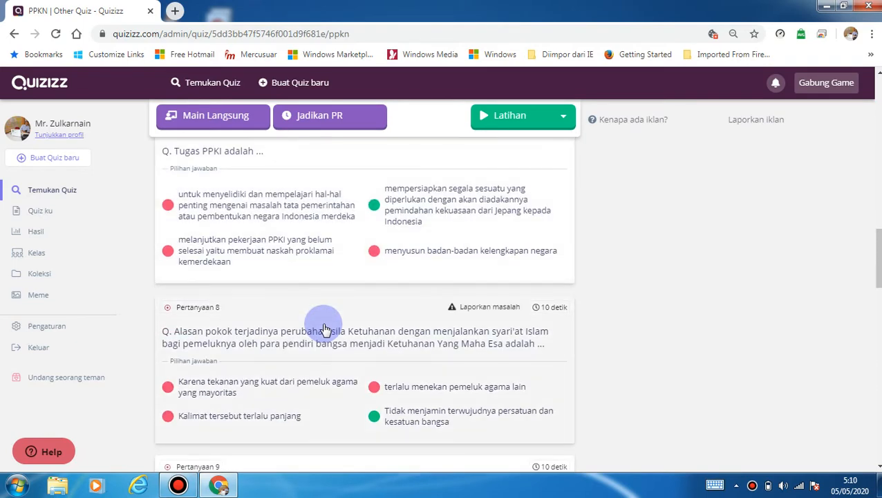
pyautogui.scroll(-2, 326, 329)
pyautogui.scroll(18, 325, 328)
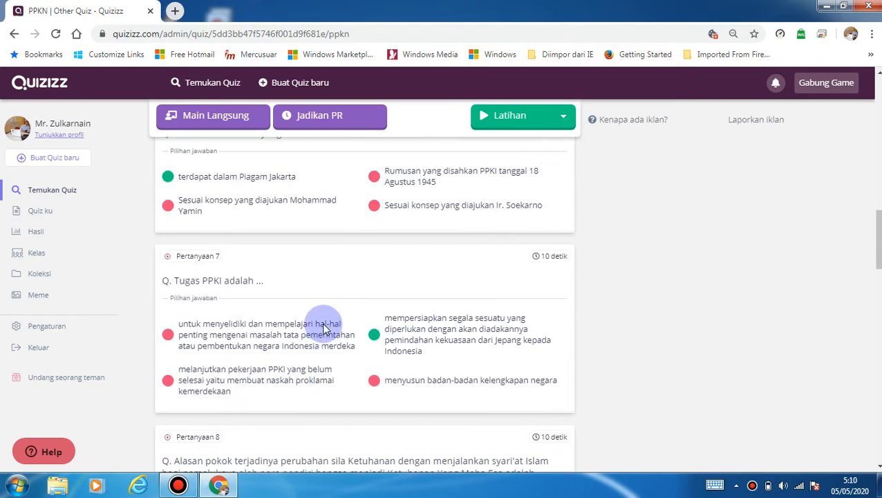
pyautogui.scroll(1, 325, 329)
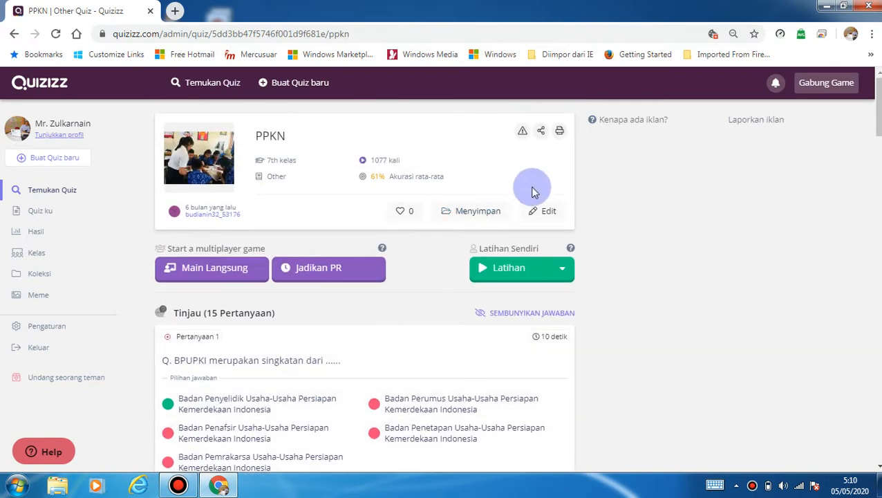
# - Open the PPKN quiz for editing, examine question 1's answers and the available question types, and leave the question unchanged
pyautogui.click(539, 216)
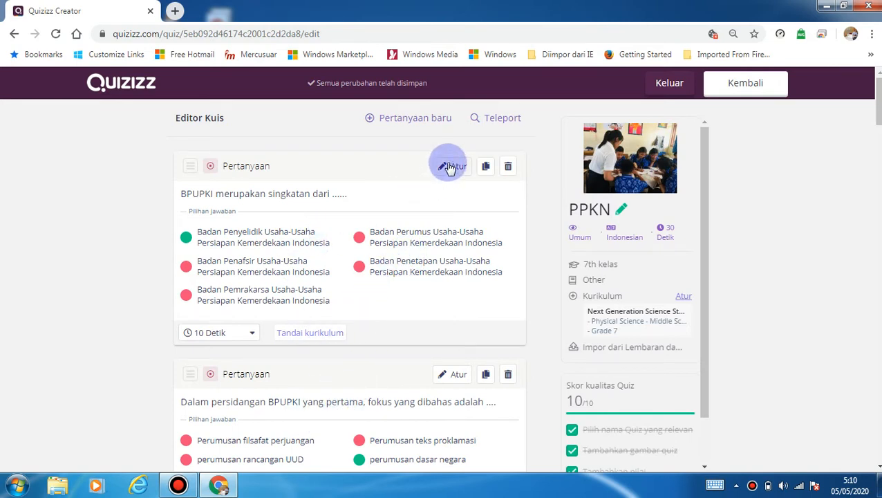
pyautogui.click(422, 282)
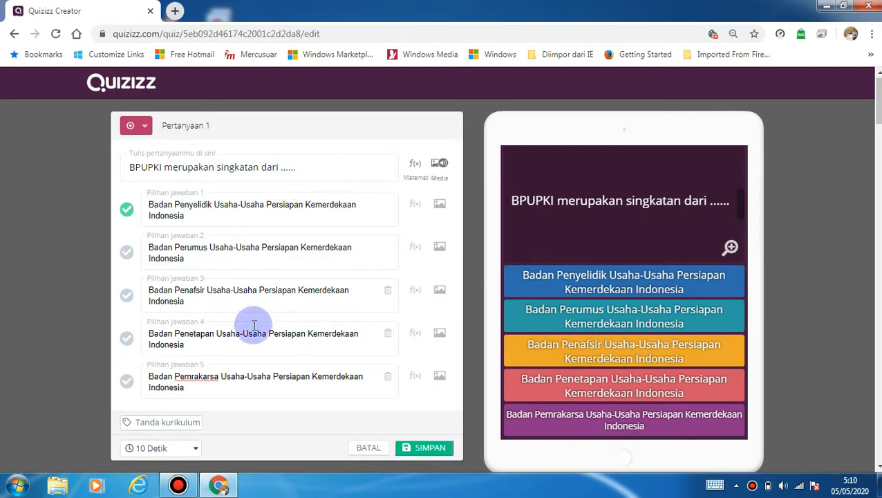
pyautogui.click(142, 130)
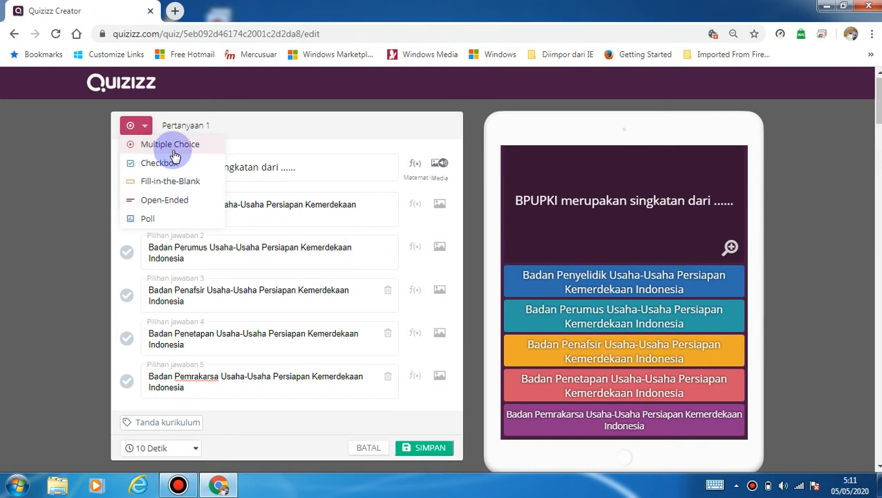
pyautogui.click(297, 125)
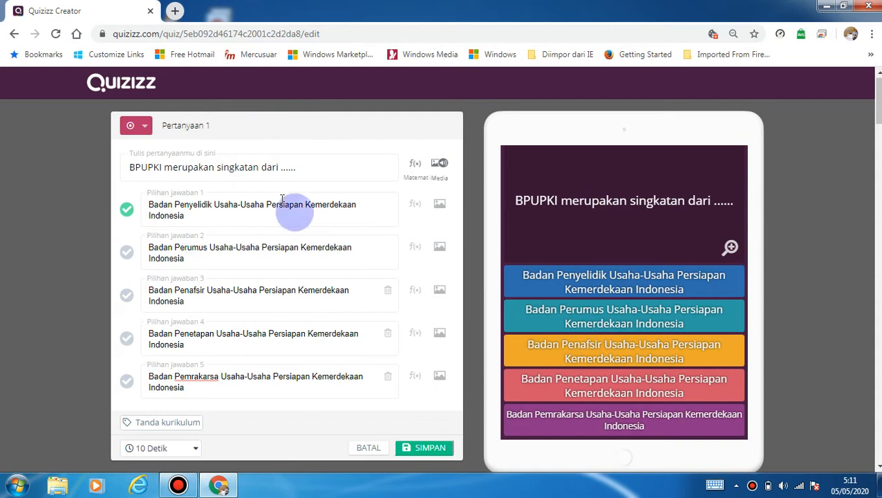
pyautogui.click(369, 447)
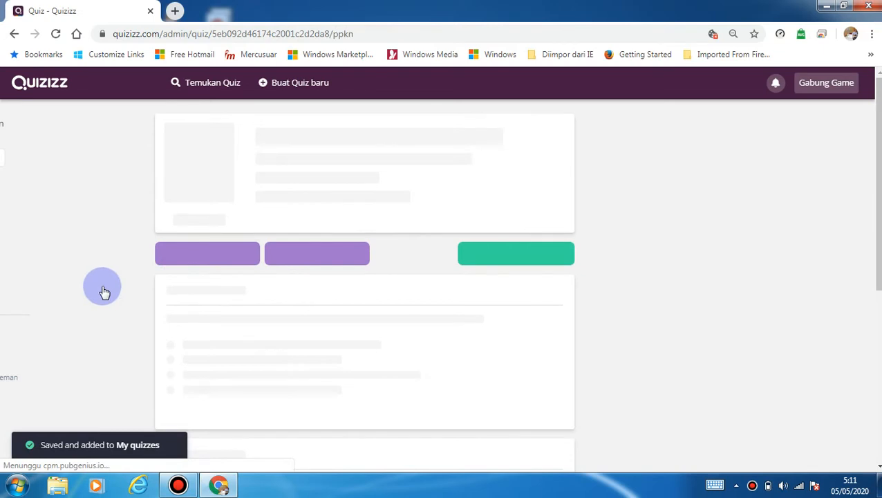
# - Search the quiz library for "PPKN SD" and open the quiz "PPKN kelas 6 SD"
pyautogui.click(67, 191)
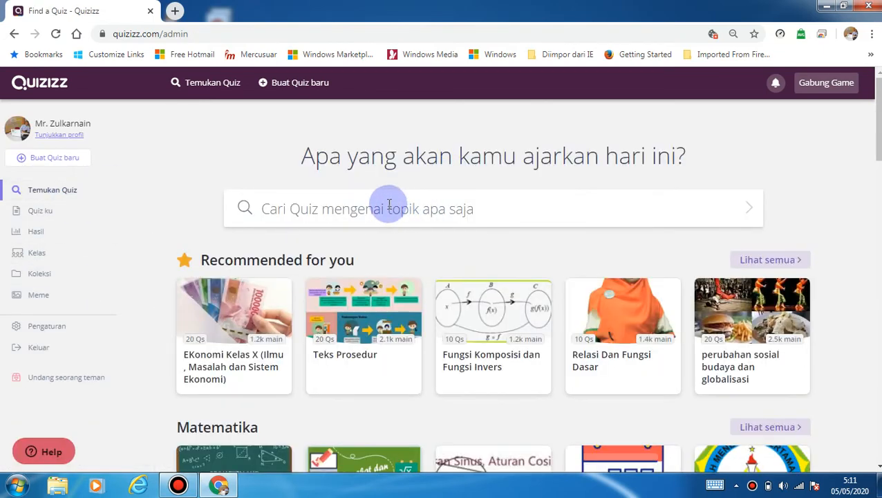
pyautogui.click(387, 203)
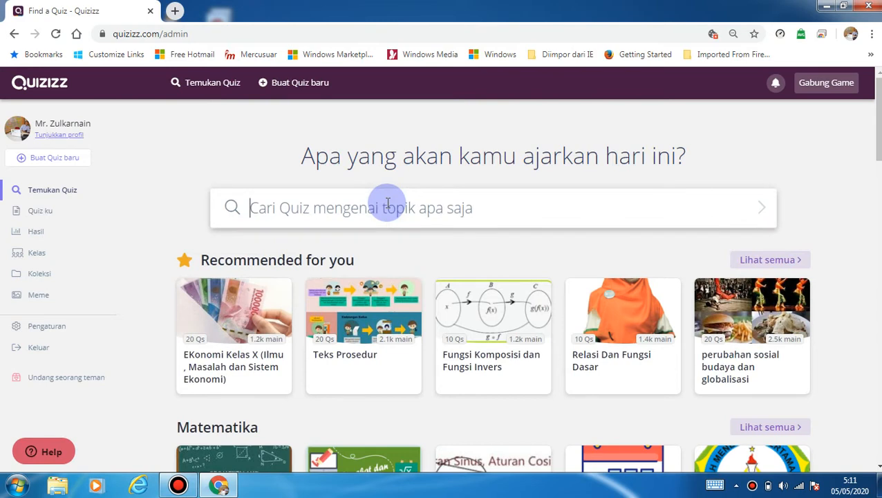
pyautogui.write('PPKN SD')
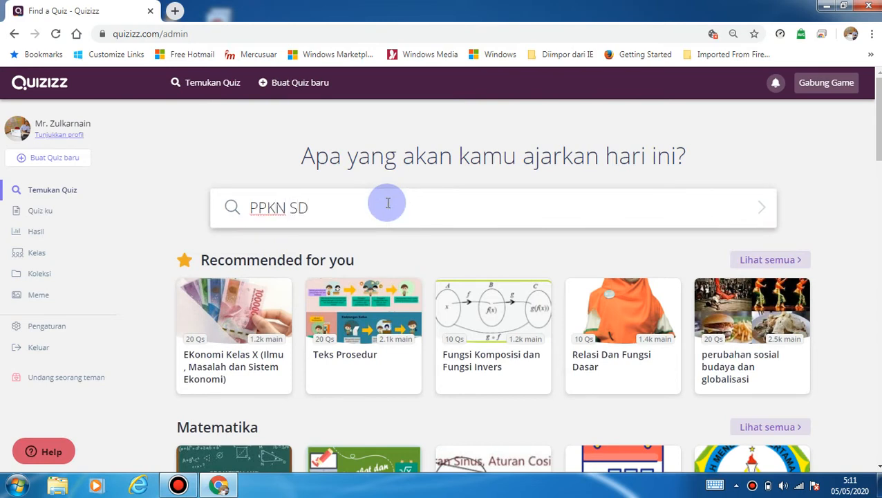
pyautogui.press('Return')
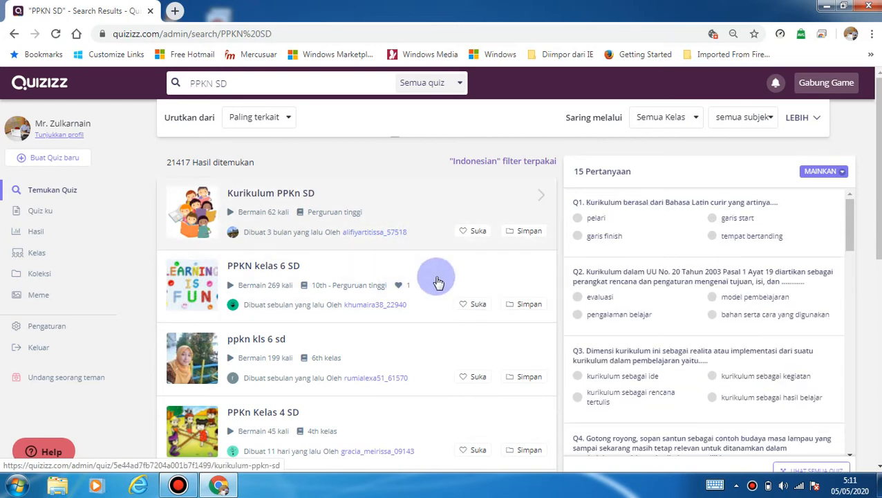
pyautogui.click(428, 276)
pyautogui.click(428, 276)
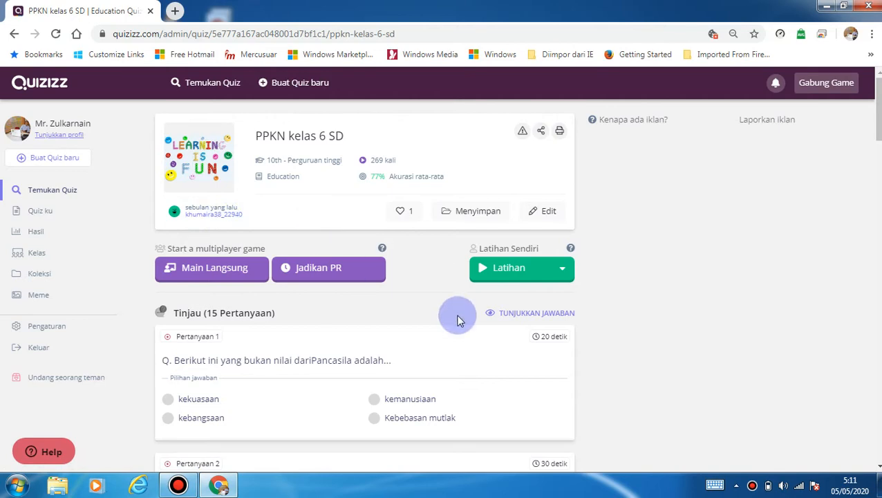
# - Review the questions of the "PPKN kelas 6 SD" quiz and show their correct answers
pyautogui.scroll(-2, 460, 320)
pyautogui.scroll(-3, 459, 320)
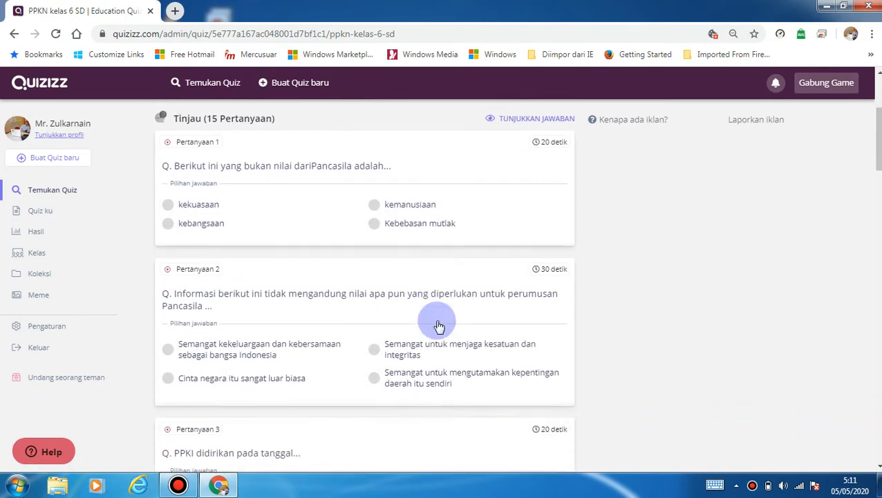
pyautogui.scroll(3, 441, 332)
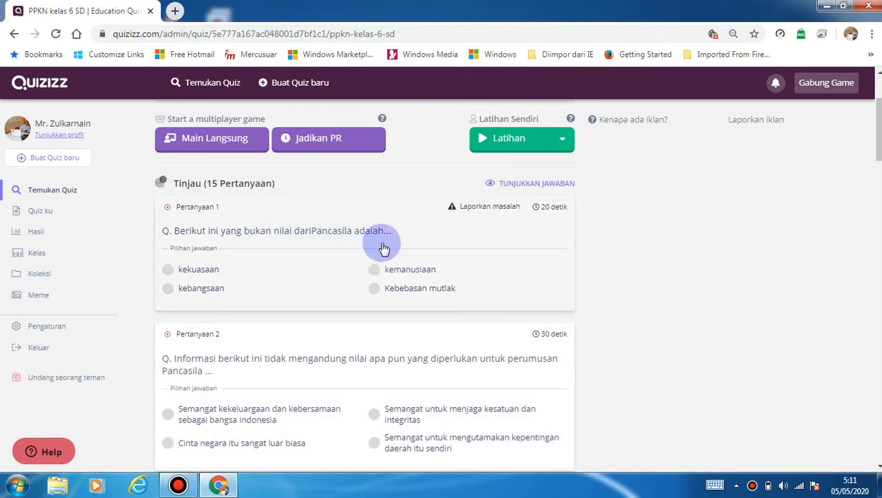
pyautogui.click(543, 184)
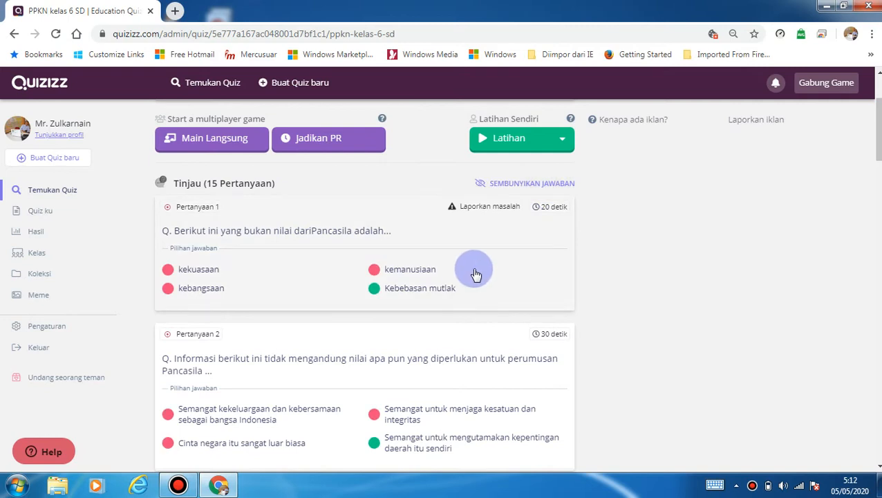
pyautogui.scroll(-2, 476, 273)
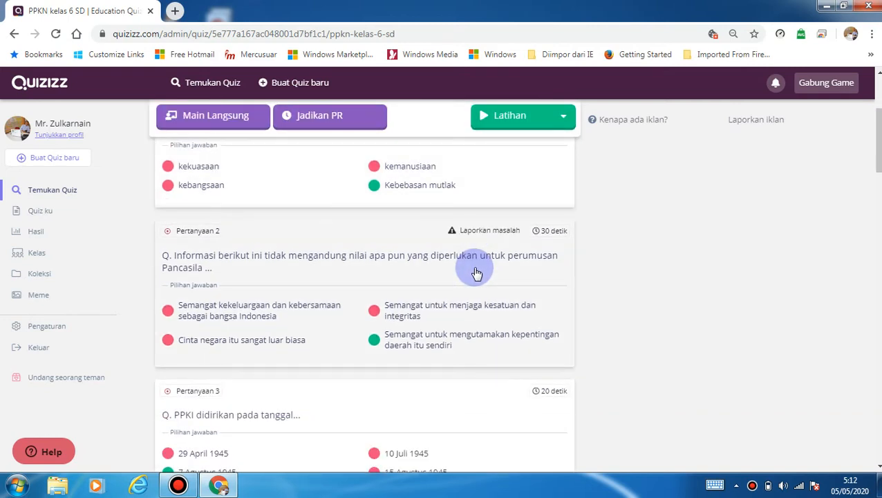
pyautogui.scroll(-5, 476, 273)
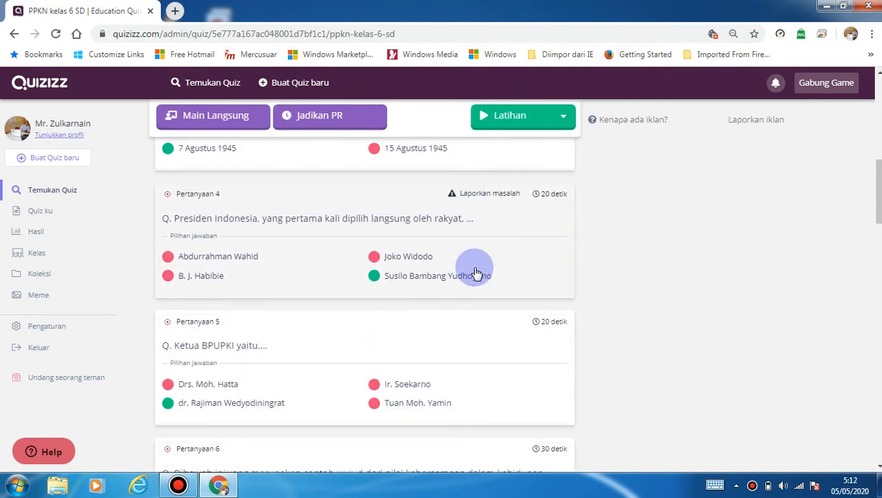
pyautogui.scroll(7, 476, 273)
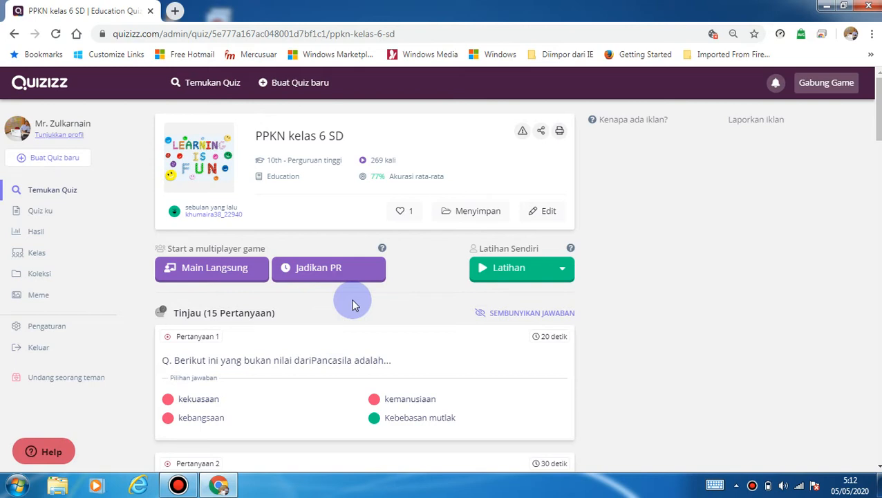
# - Open "PPKN kelas 6 SD" for editing and replace its title image with the blue "images" PNG from the Documents library
pyautogui.click(542, 216)
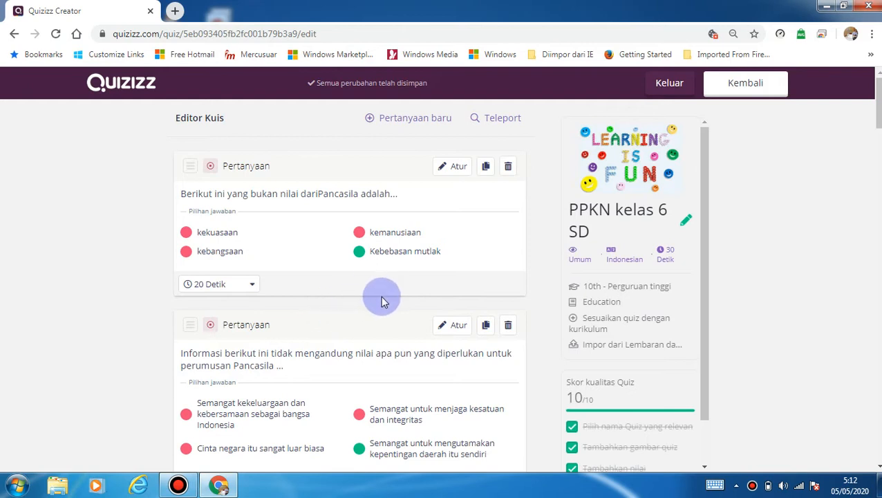
pyautogui.moveTo(630, 175)
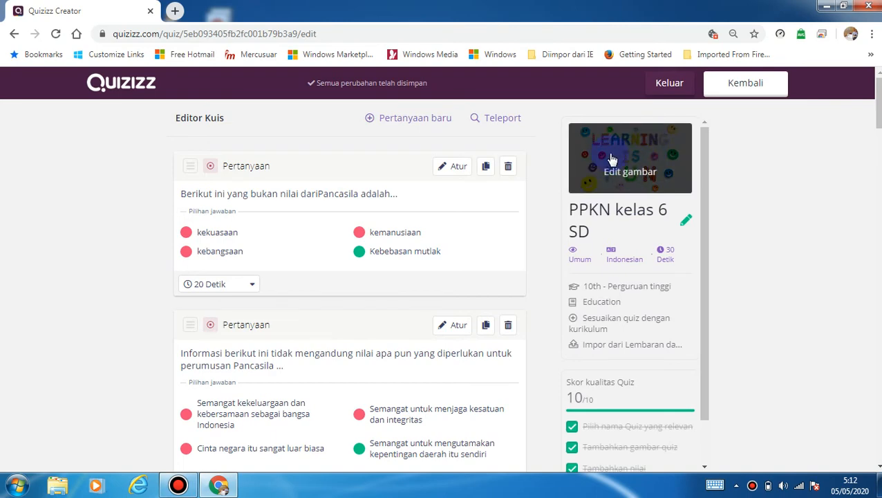
pyautogui.click(625, 176)
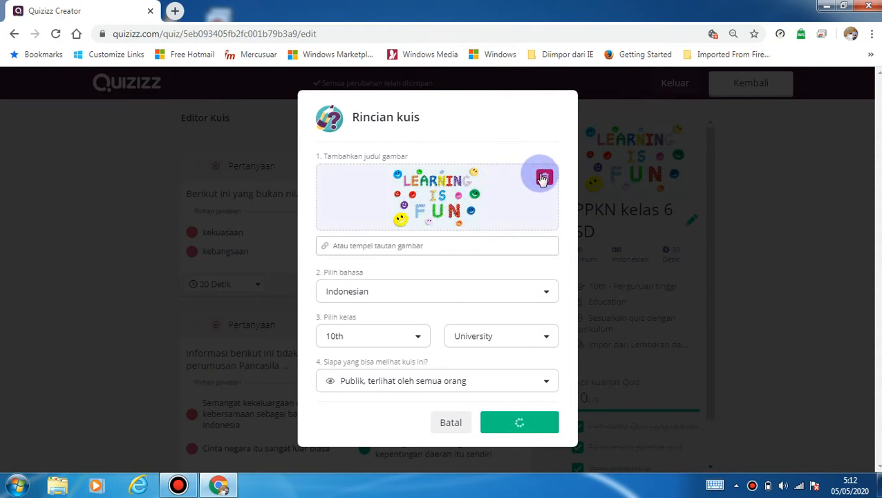
pyautogui.click(543, 178)
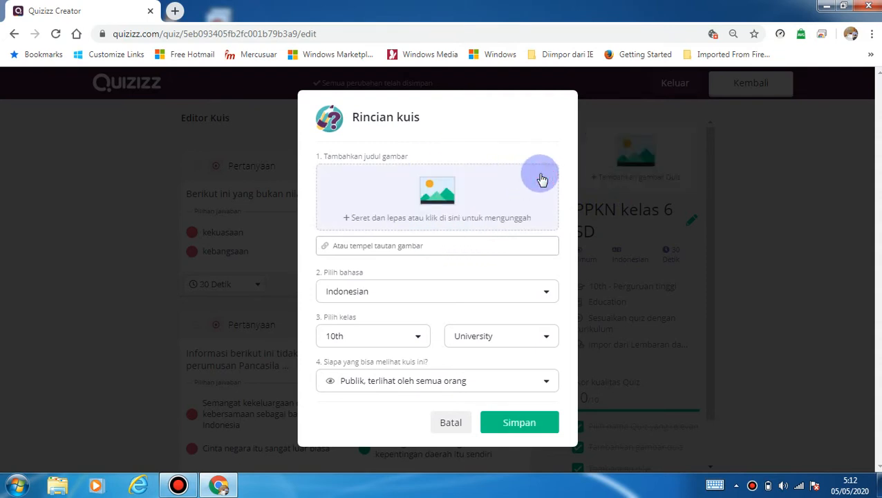
pyautogui.click(429, 202)
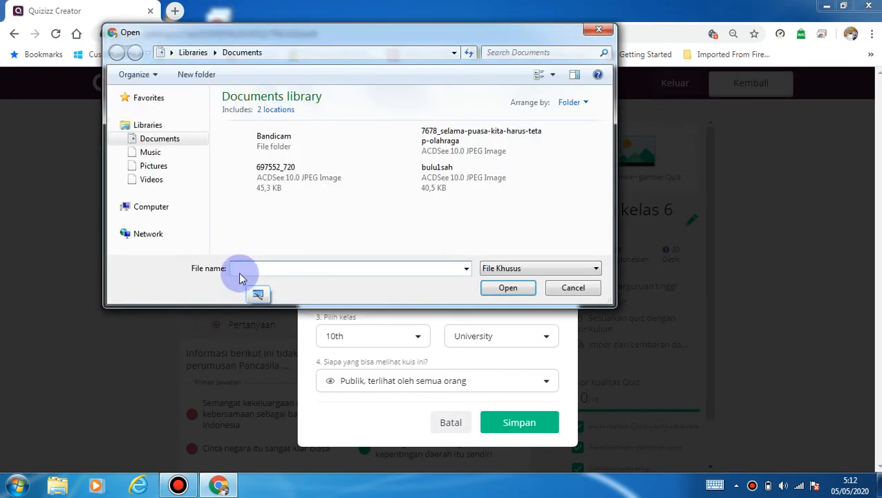
pyautogui.moveTo(606, 142); pyautogui.dragTo(610, 197)
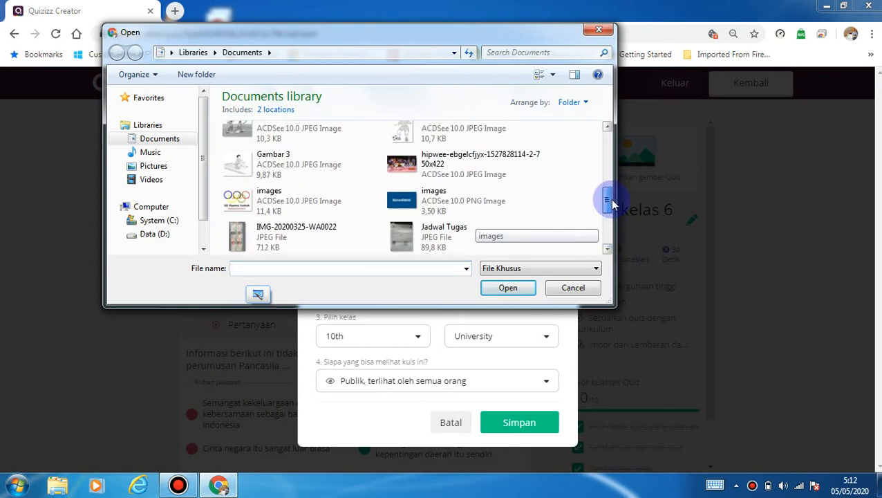
pyautogui.click(426, 214)
pyautogui.doubleClick(425, 213)
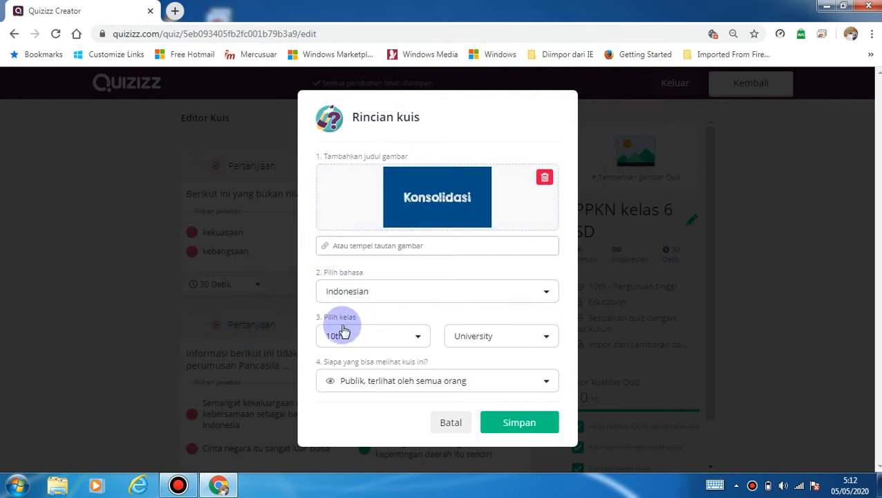
# - Set both ends of the quiz's grade range to 6th and save the quiz details
pyautogui.click(419, 342)
pyautogui.moveTo(438, 371); pyautogui.dragTo(437, 388)
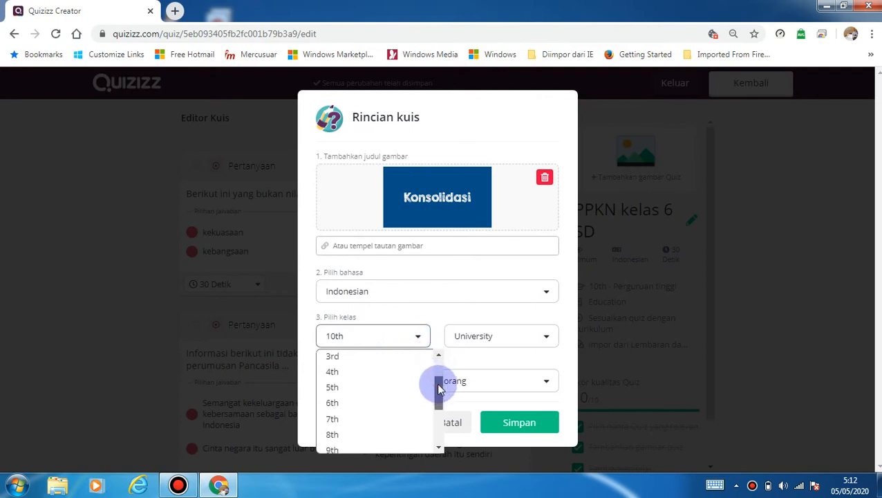
pyautogui.click(383, 408)
pyautogui.click(542, 341)
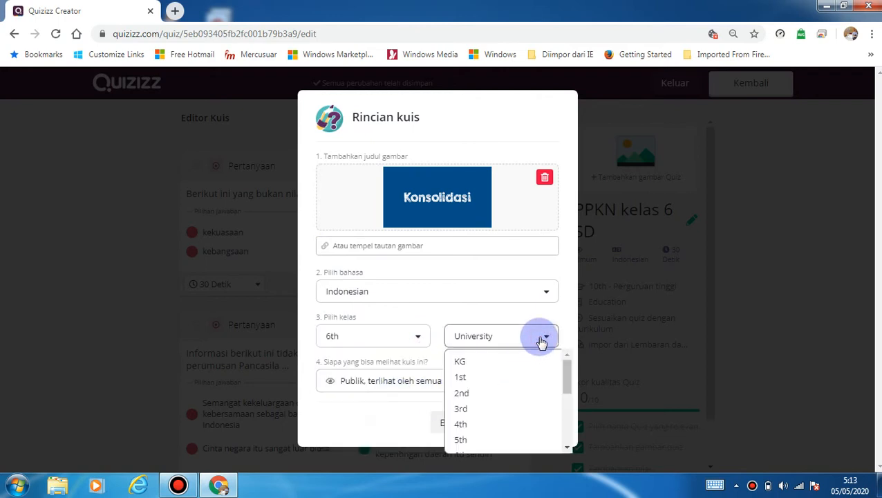
pyautogui.moveTo(569, 373); pyautogui.dragTo(565, 404)
pyautogui.click(491, 374)
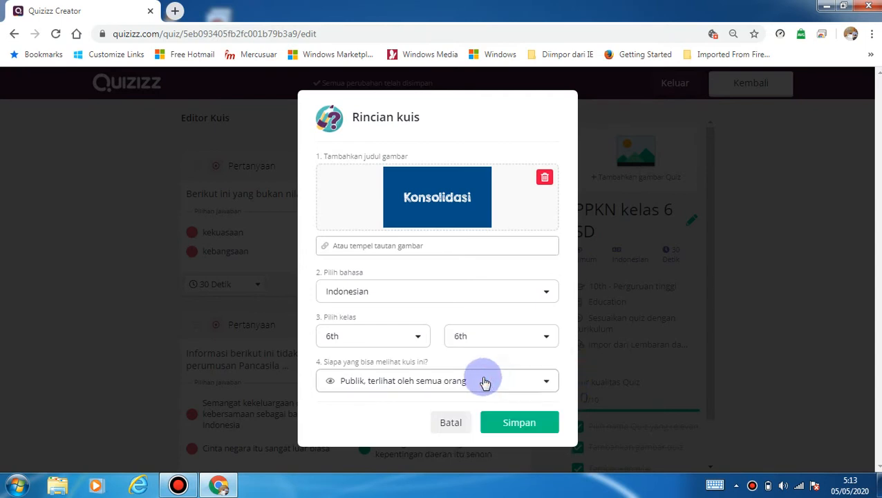
pyautogui.click(533, 413)
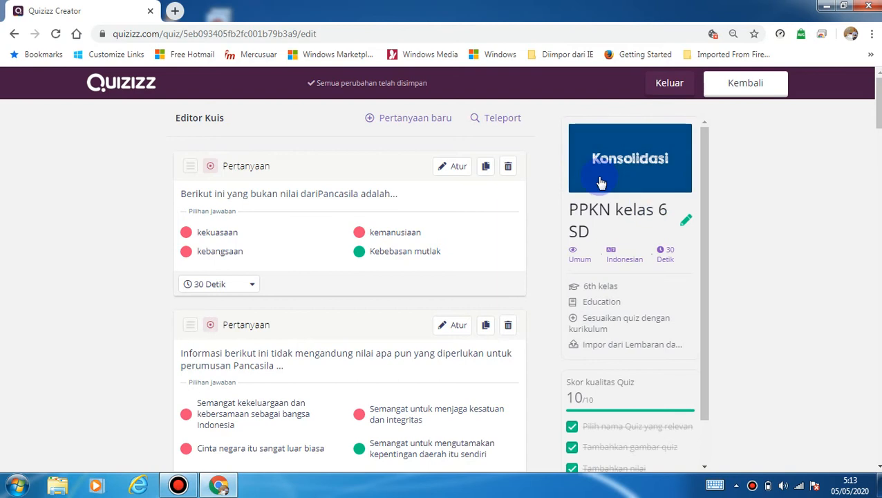
# - Set the default time for all questions of the quiz to 60 seconds
pyautogui.moveTo(631, 144)
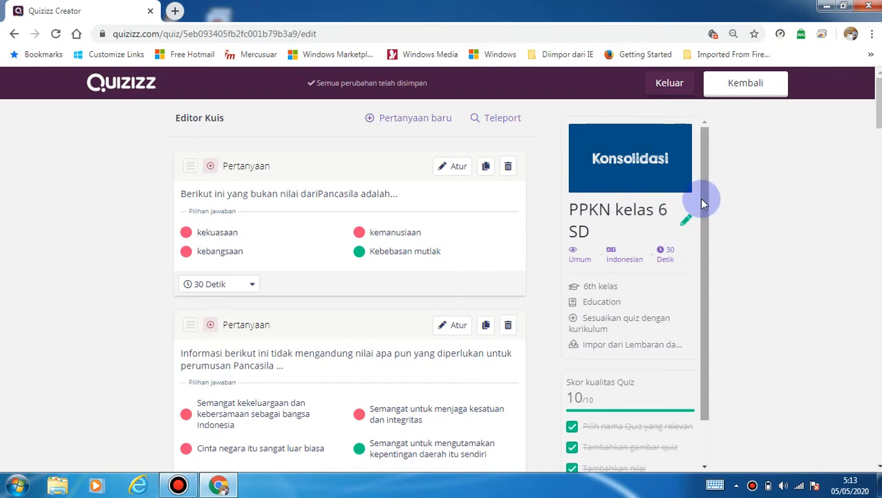
pyautogui.click(664, 254)
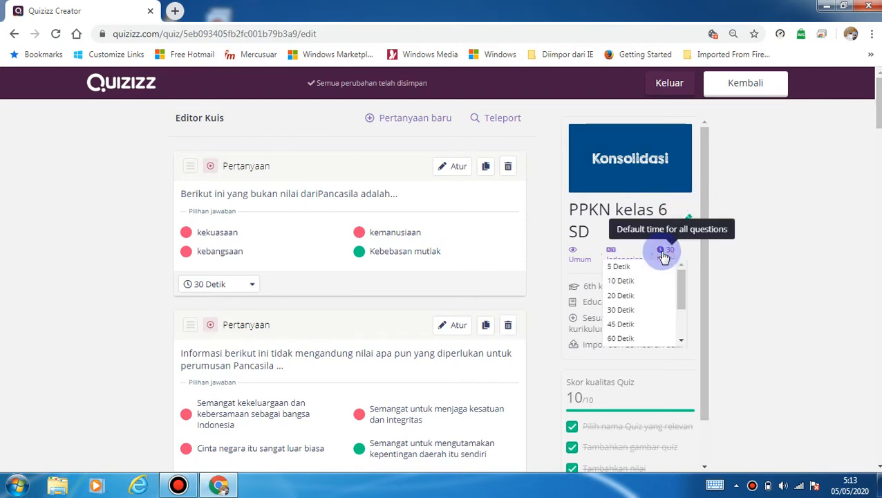
pyautogui.moveTo(681, 279); pyautogui.dragTo(683, 295)
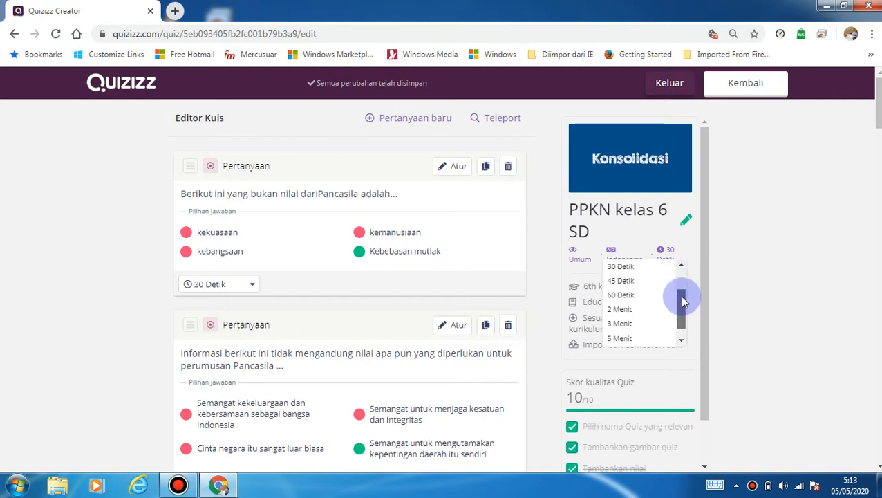
pyautogui.click(617, 309)
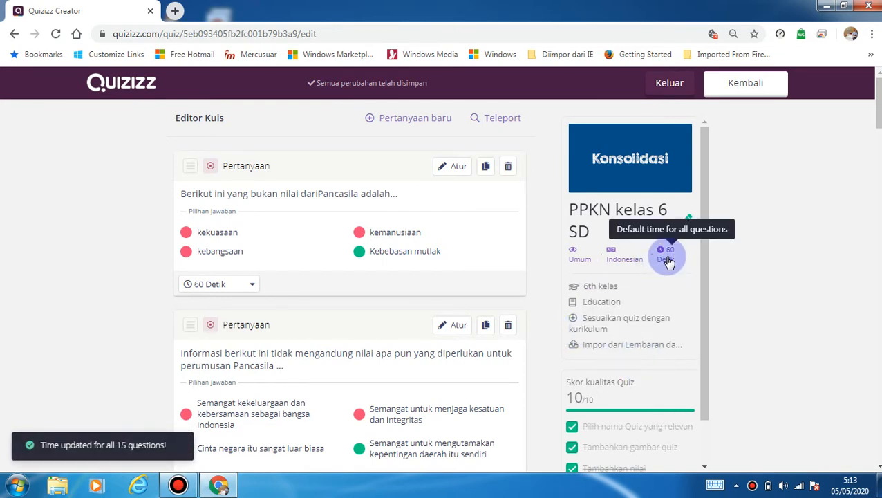
# - Open the quiz's name and subject details and save them with Pendidikan as the subject
pyautogui.click(595, 303)
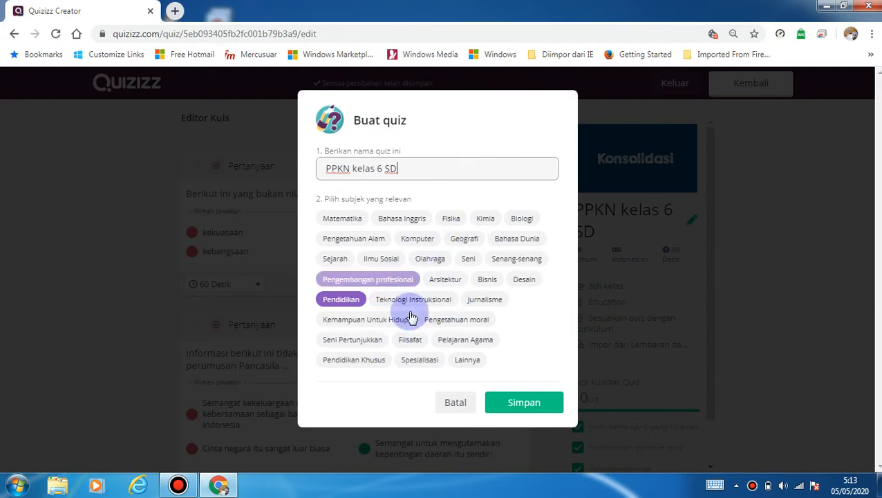
pyautogui.click(522, 403)
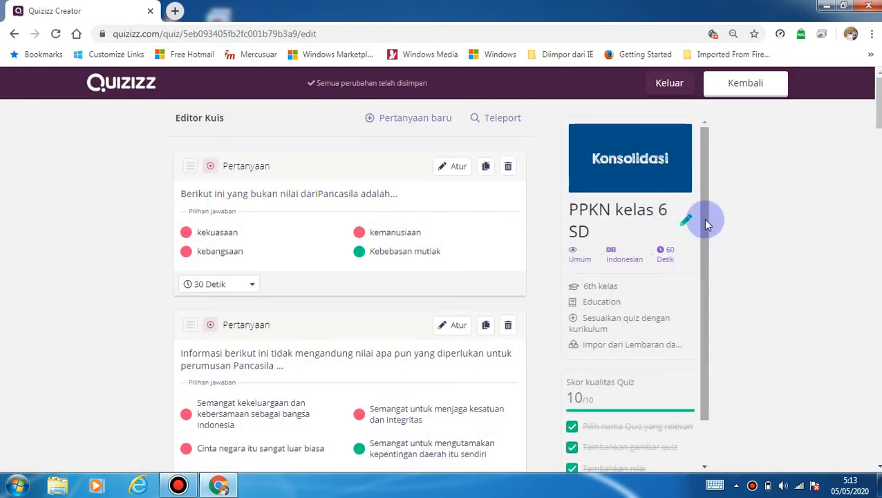
pyautogui.moveTo(707, 225); pyautogui.dragTo(709, 158)
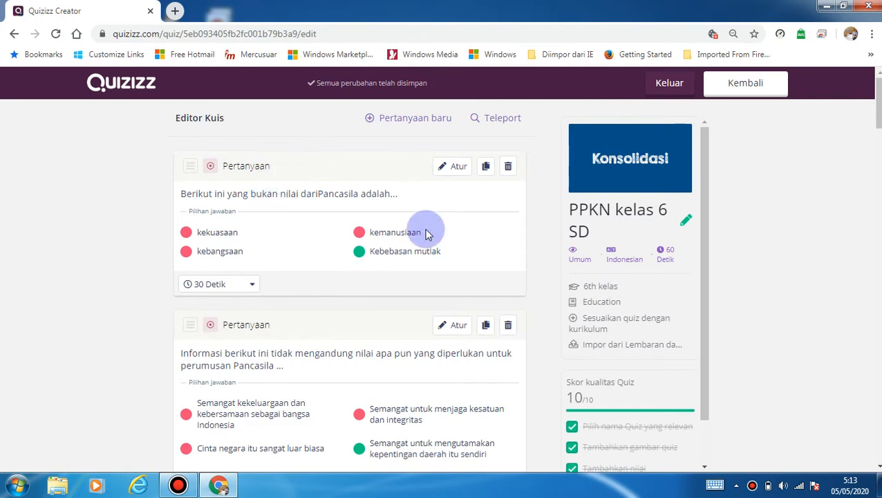
# - Open the first question for editing and insert the missing space so its text reads "dari Pancasila"
pyautogui.click(459, 168)
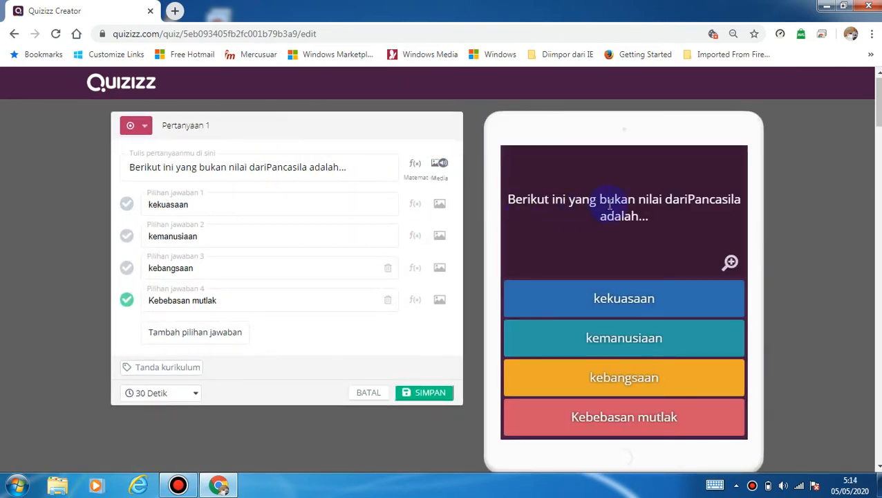
pyautogui.click(268, 167)
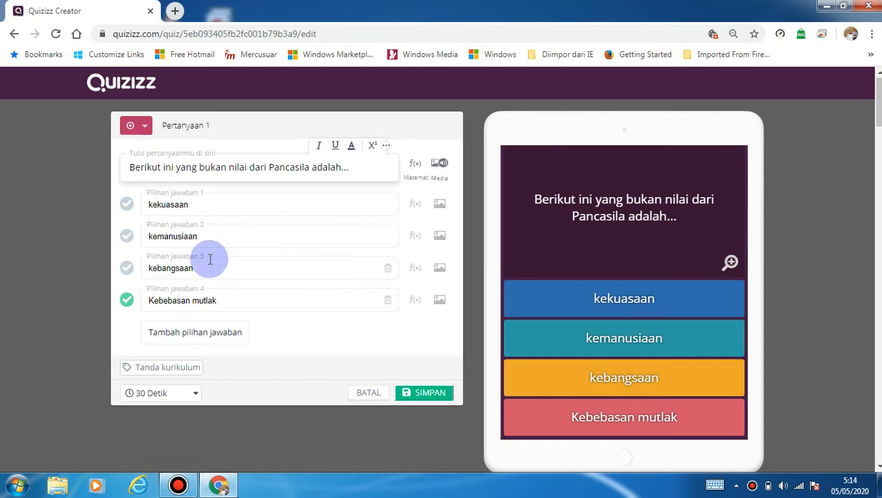
# - Move the text "Kebebasan mutlak" from answer option 4 to answer option 3, replacing "kebangsaan"
pyautogui.moveTo(198, 270); pyautogui.dragTo(146, 269)
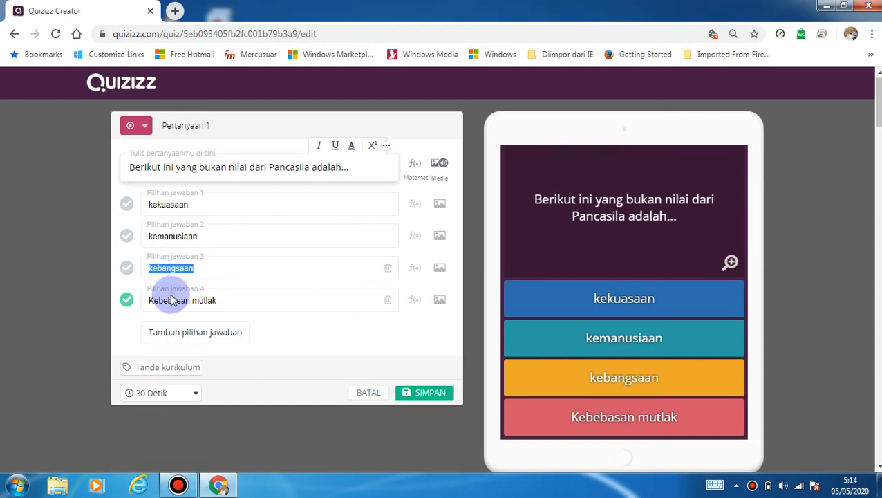
pyautogui.moveTo(222, 299); pyautogui.dragTo(136, 289)
pyautogui.hotkey('ctrl', 'c')
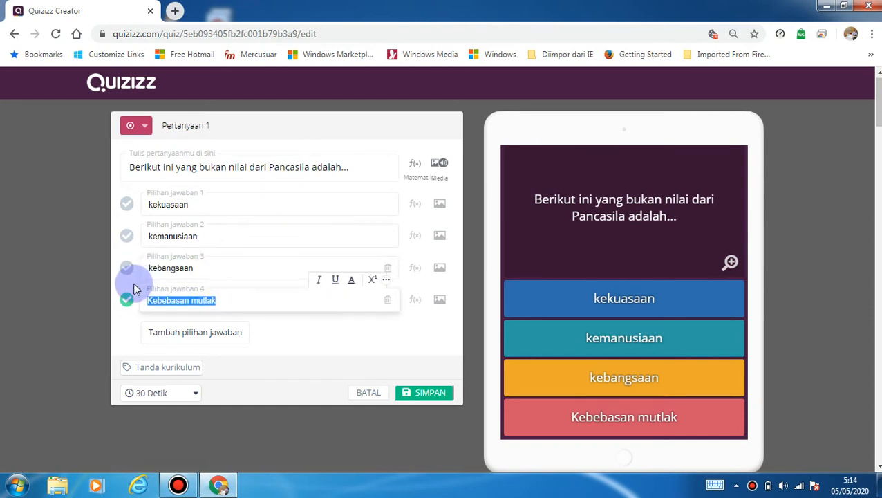
pyautogui.press('BackSpace')
pyautogui.moveTo(204, 270); pyautogui.dragTo(144, 258)
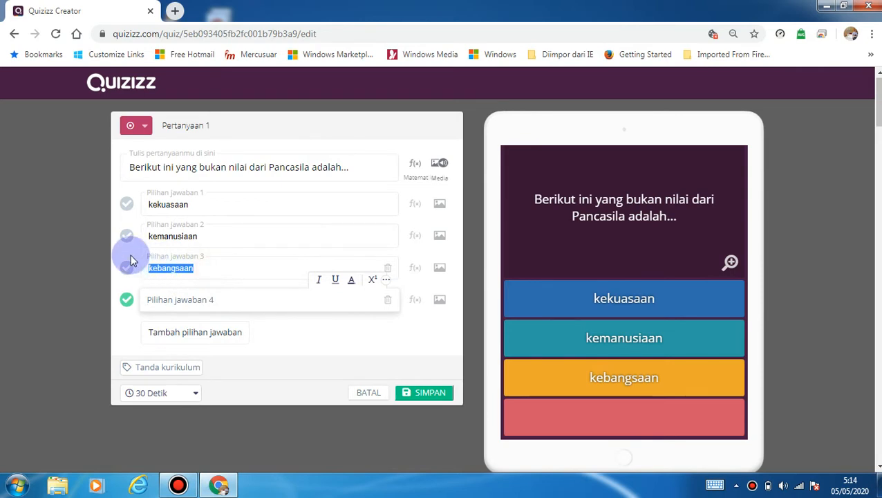
pyautogui.hotkey('ctrl', 'v')
pyautogui.click(168, 298)
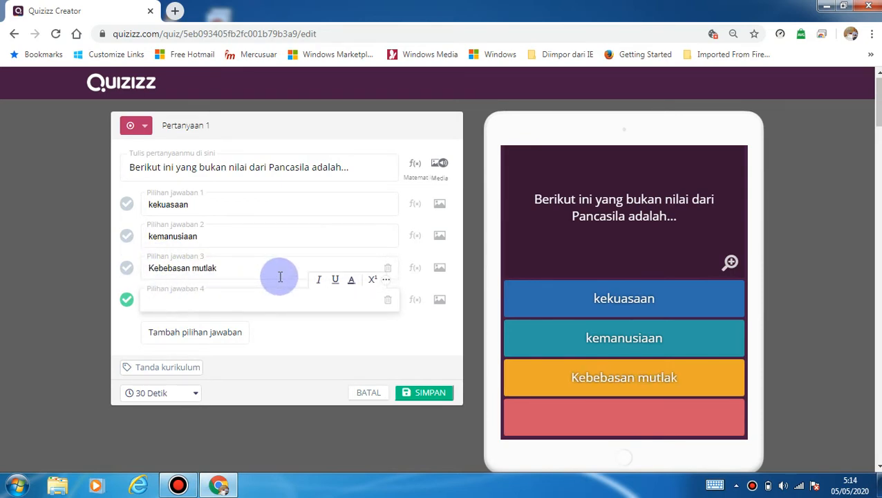
pyautogui.hotkey('ctrl', 'v')
pyautogui.hotkey('ctrl', 'z')
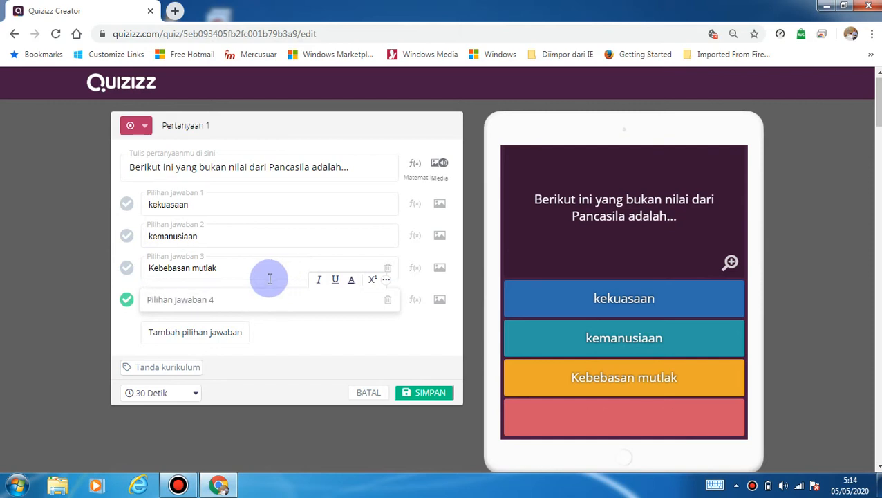
pyautogui.click(251, 273)
pyautogui.hotkey('ctrl', 'z')
pyautogui.moveTo(247, 271); pyautogui.dragTo(125, 267)
pyautogui.hotkey('ctrl', 'v')
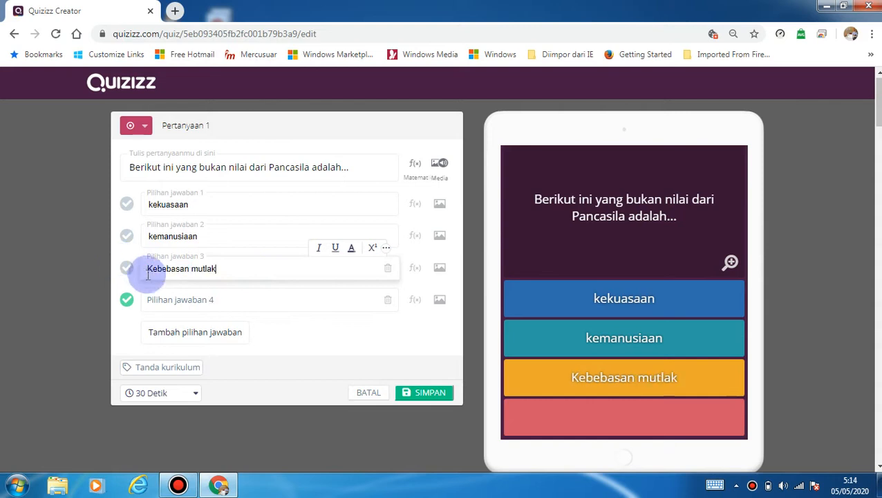
# - Enter "kebangsaan" as answer option 4 and mark "Kebebasan mutlak" as the correct answer
pyautogui.click(179, 305)
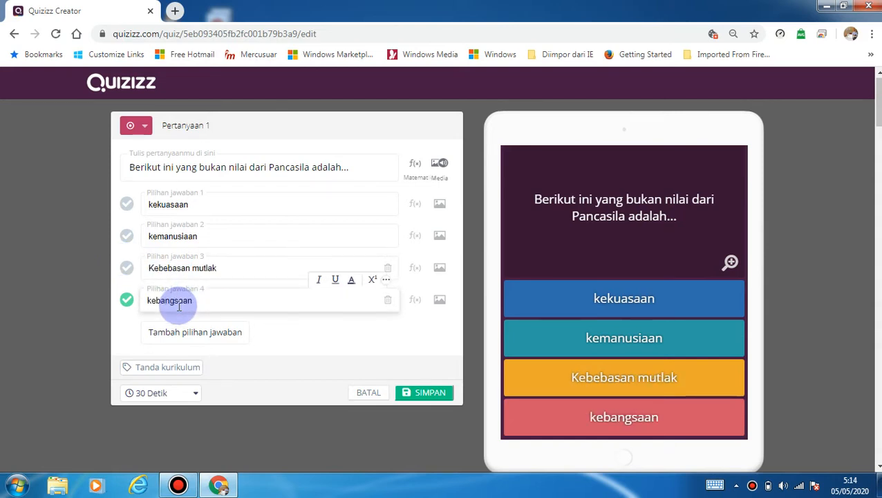
pyautogui.click(310, 348)
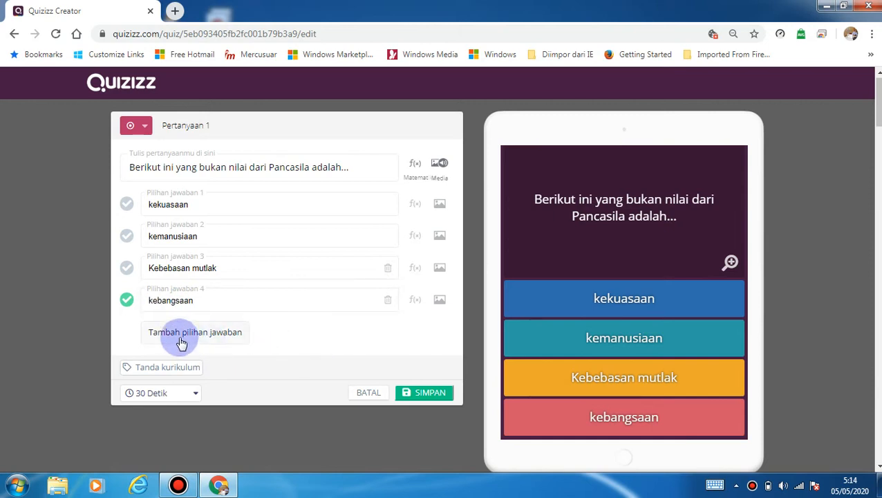
pyautogui.click(127, 270)
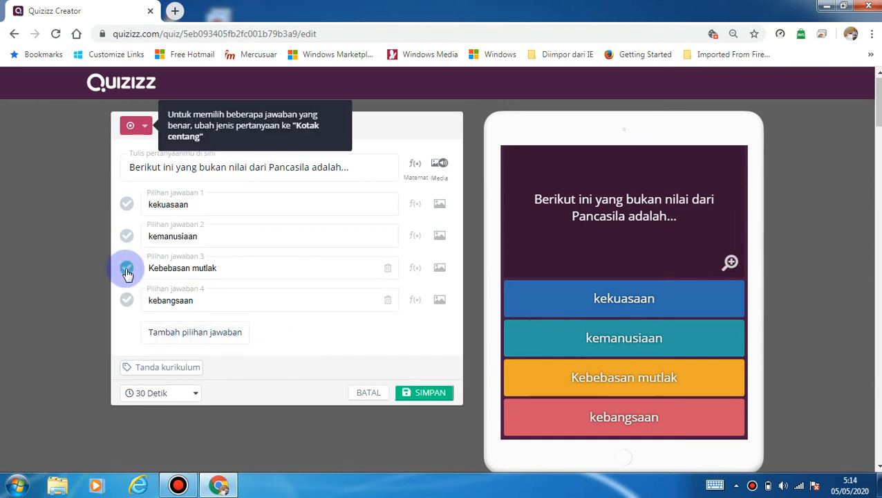
pyautogui.click(143, 131)
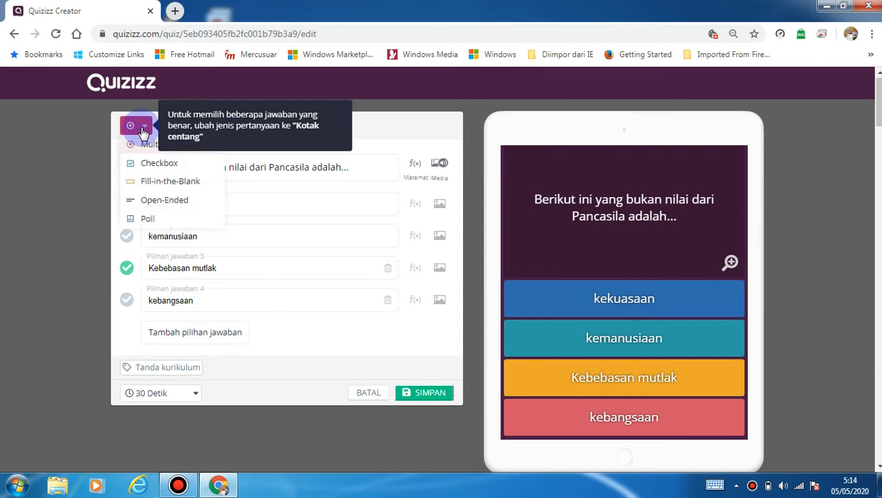
pyautogui.click(322, 323)
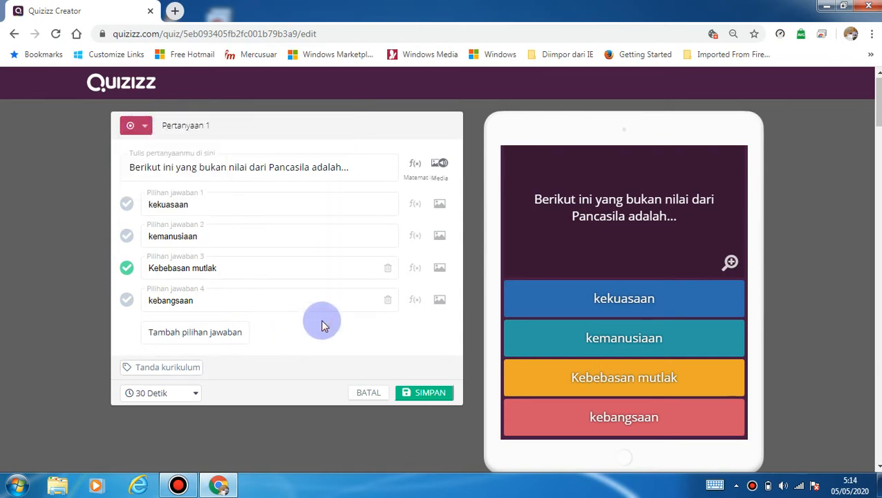
# - Set the first question's time limit to 60 seconds and save the question
pyautogui.click(193, 392)
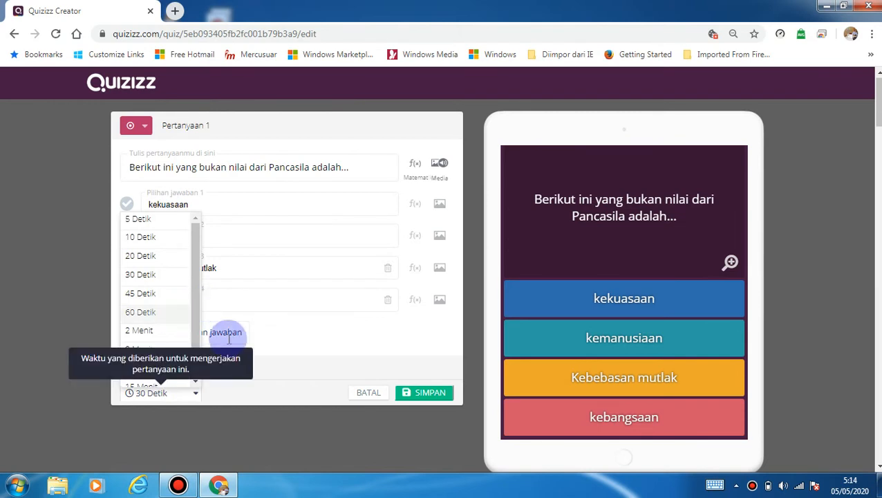
pyautogui.click(182, 316)
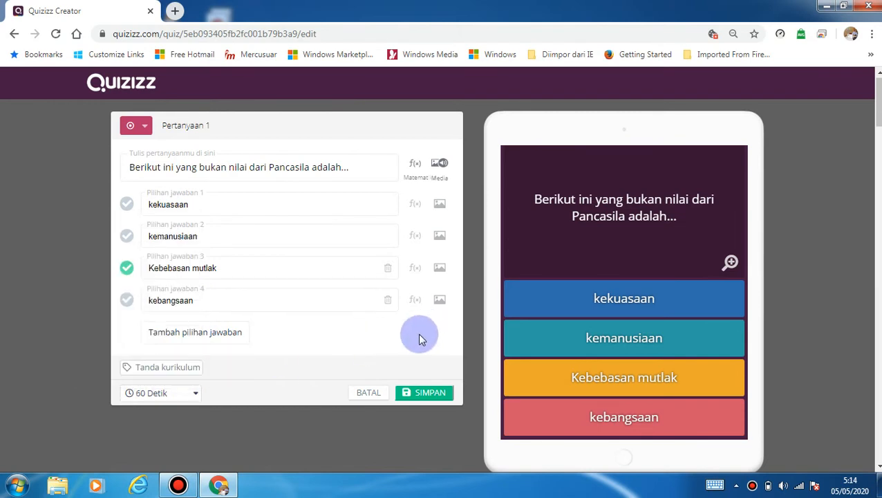
pyautogui.click(425, 393)
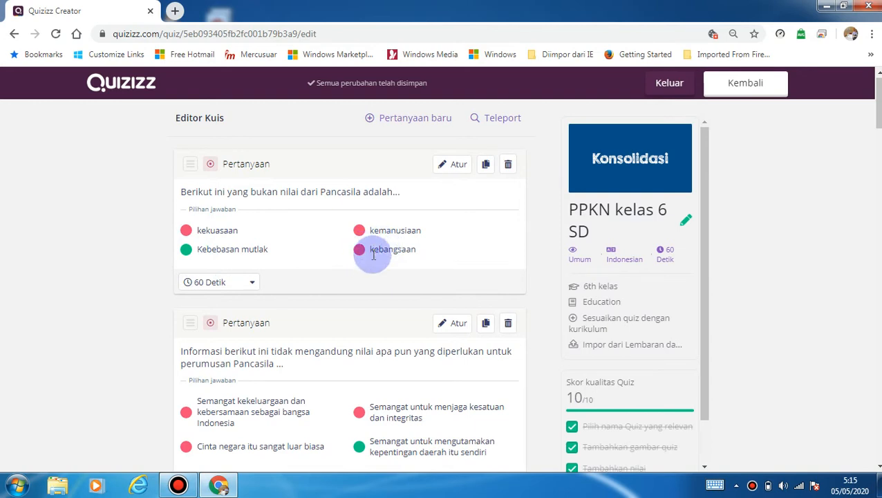
# - Look through the quiz's questions in the editor, checking their answers and time limits
pyautogui.scroll(-2, 386, 315)
pyautogui.scroll(-5, 386, 316)
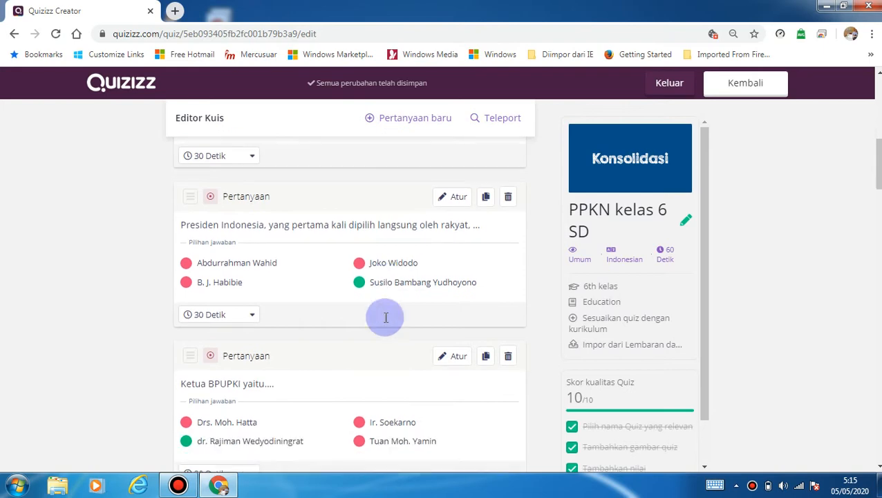
pyautogui.scroll(-5, 385, 318)
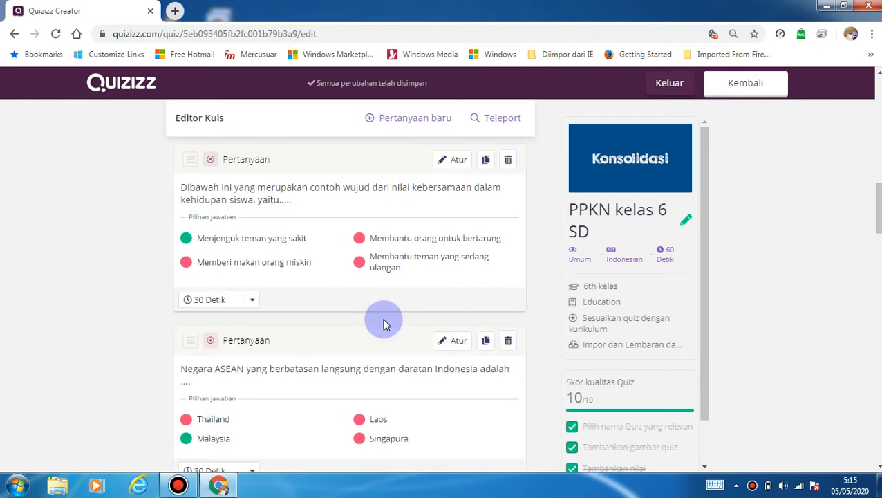
pyautogui.scroll(8, 386, 325)
pyautogui.scroll(3, 386, 325)
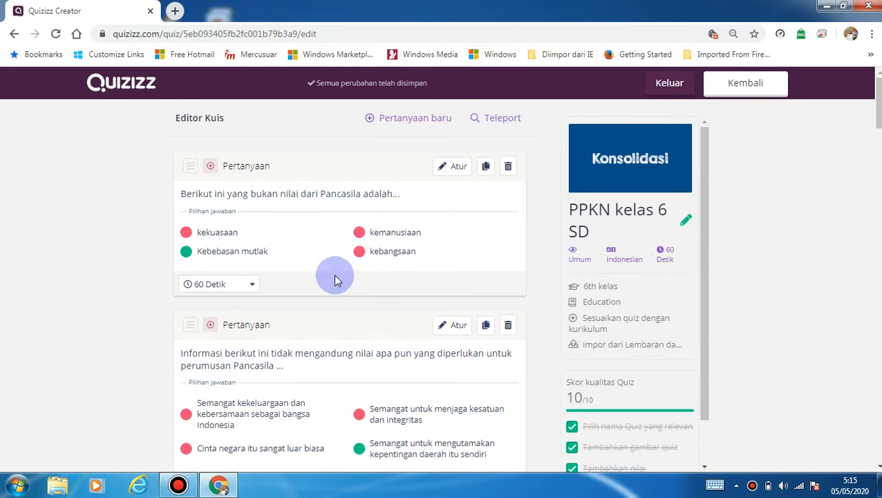
pyautogui.scroll(-1, 382, 317)
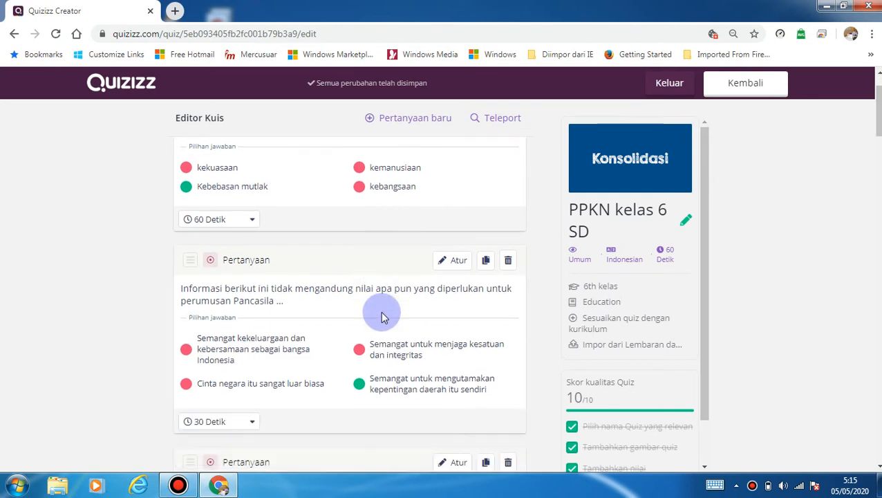
pyautogui.scroll(1, 382, 317)
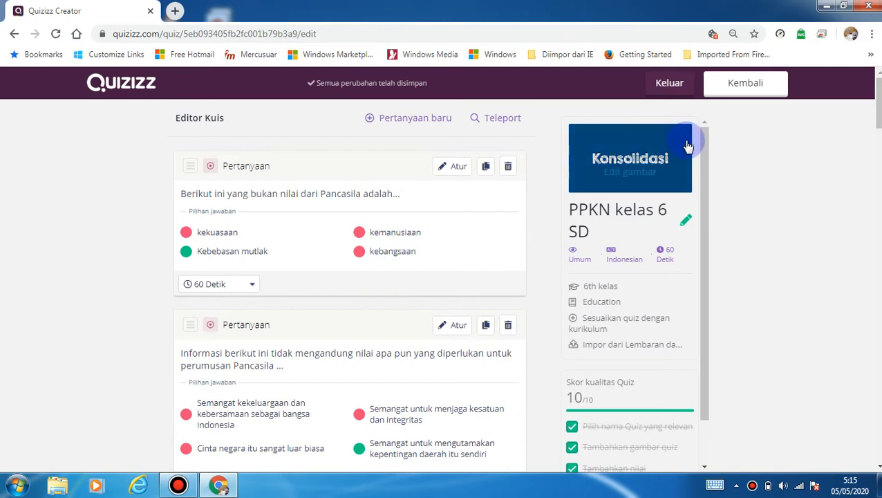
# - Return from the editor to the quiz's overview page and review its questions and time limits
pyautogui.click(757, 86)
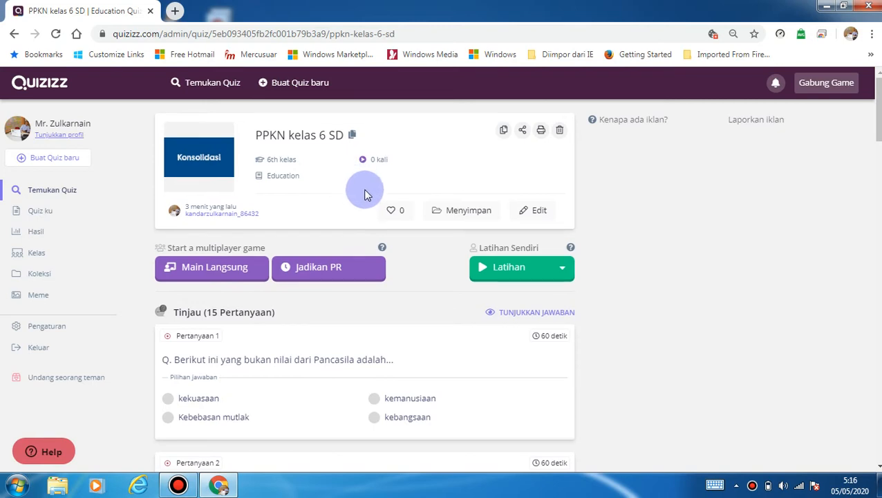
pyautogui.scroll(-3, 366, 193)
pyautogui.scroll(-5, 366, 195)
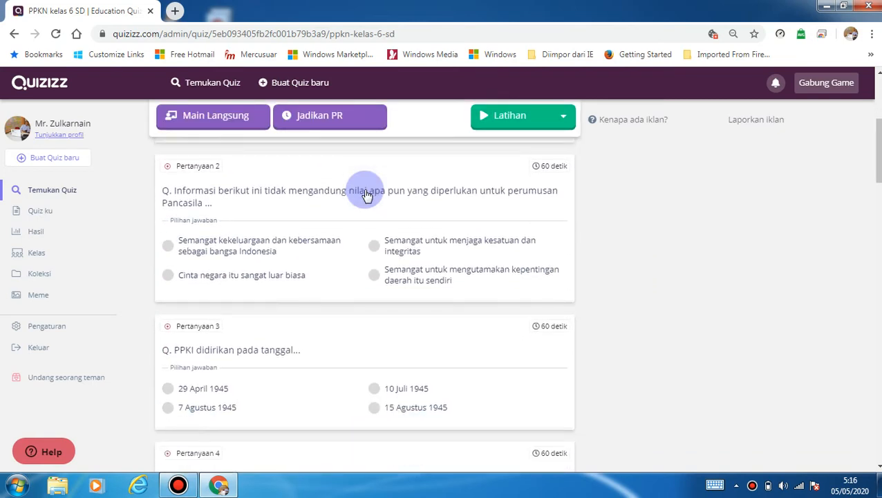
pyautogui.scroll(-5, 366, 195)
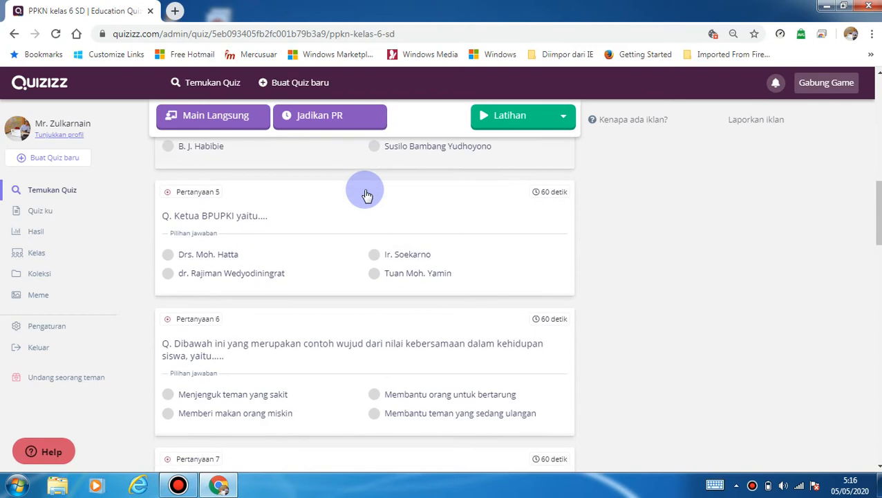
pyautogui.scroll(12, 367, 195)
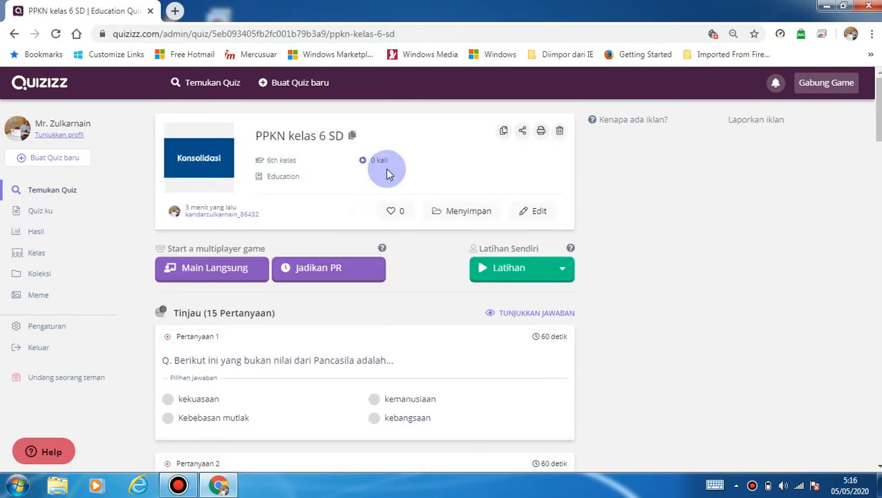
# - Add the quiz to the "Kumpulan Soal SD" collection and confirm the choice
pyautogui.click(469, 212)
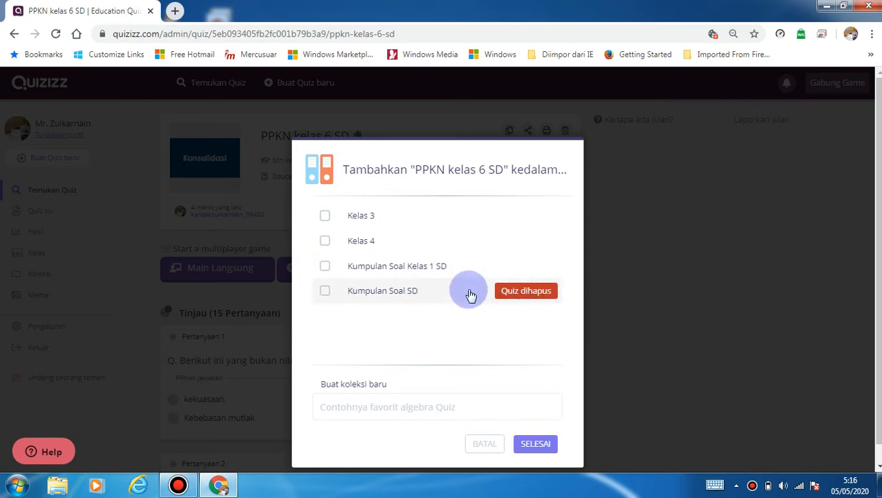
pyautogui.click(325, 293)
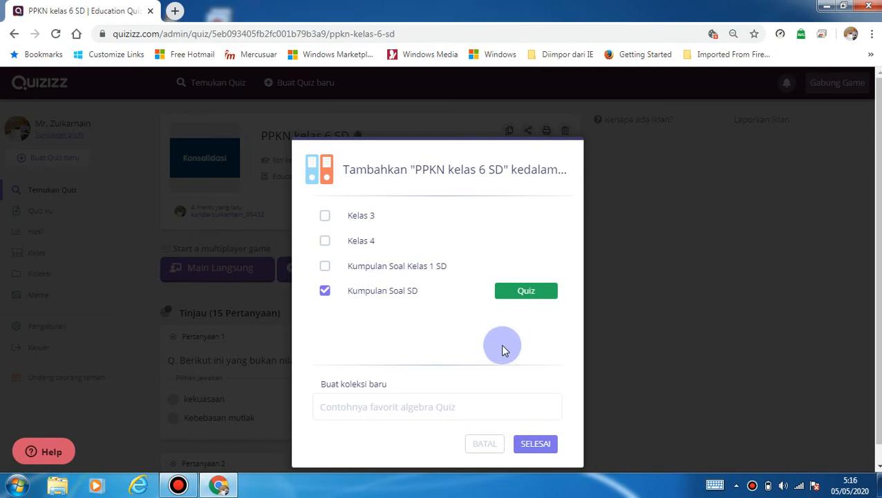
pyautogui.click(539, 444)
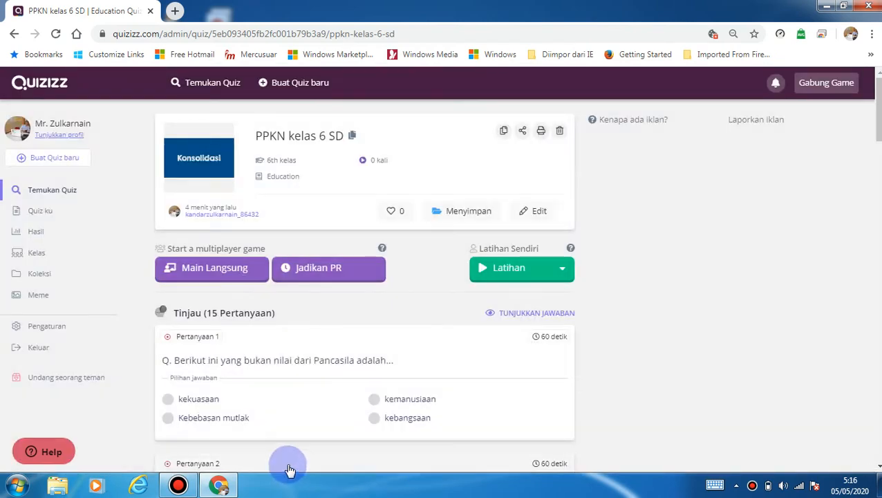
# - Open the "Kumpulan Soal SD" collection and open the "PPKN kelas 6 SD" quiz from it
pyautogui.click(61, 273)
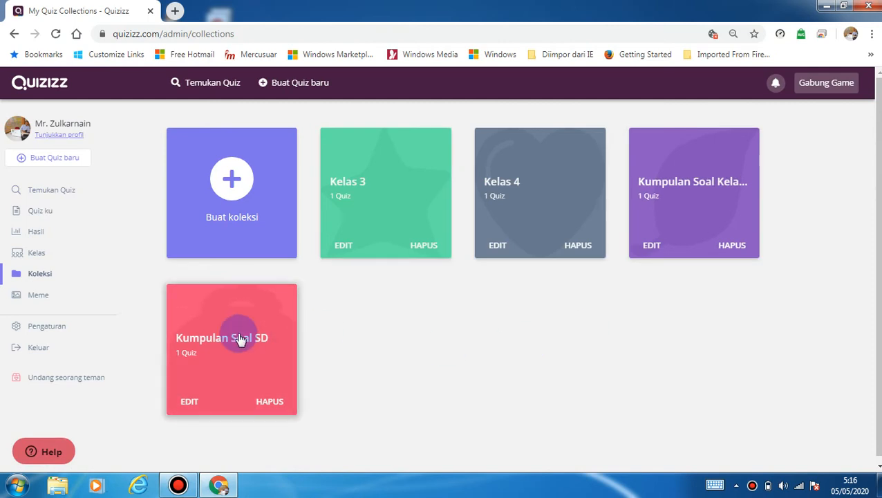
pyautogui.click(240, 340)
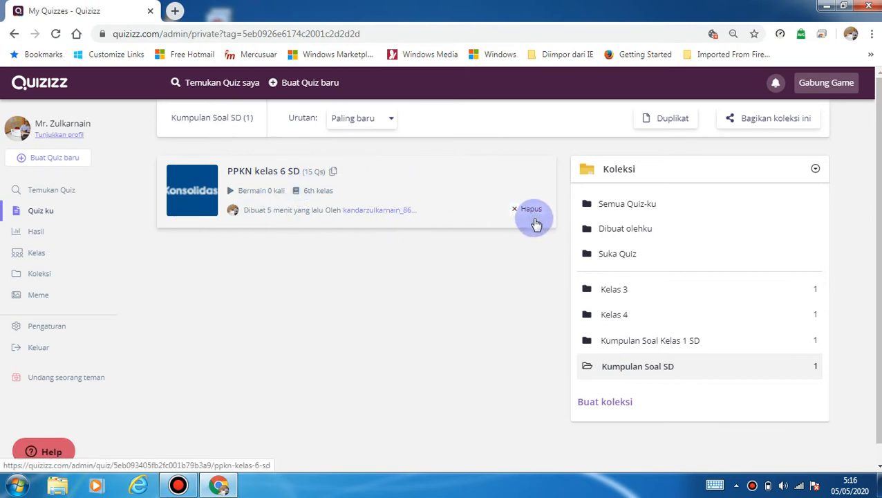
pyautogui.click(393, 189)
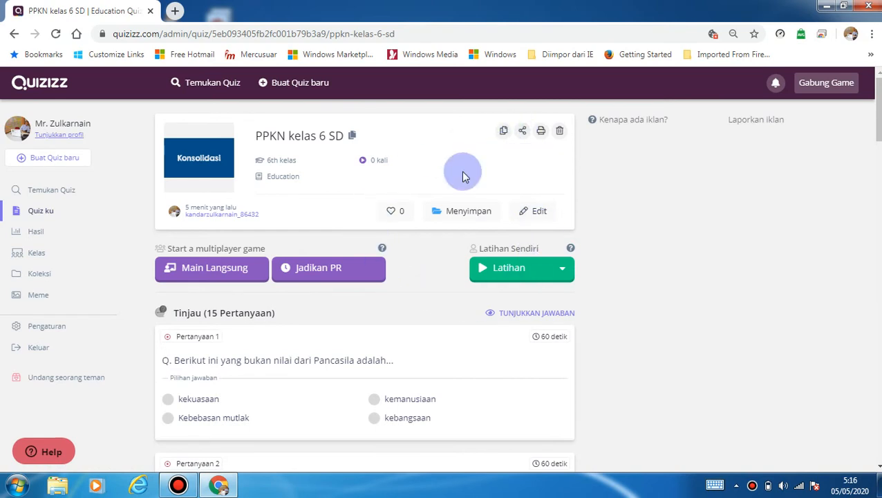
# - Open the live game setup for the quiz and check its advanced general settings, including the options for student attempts
pyautogui.click(186, 273)
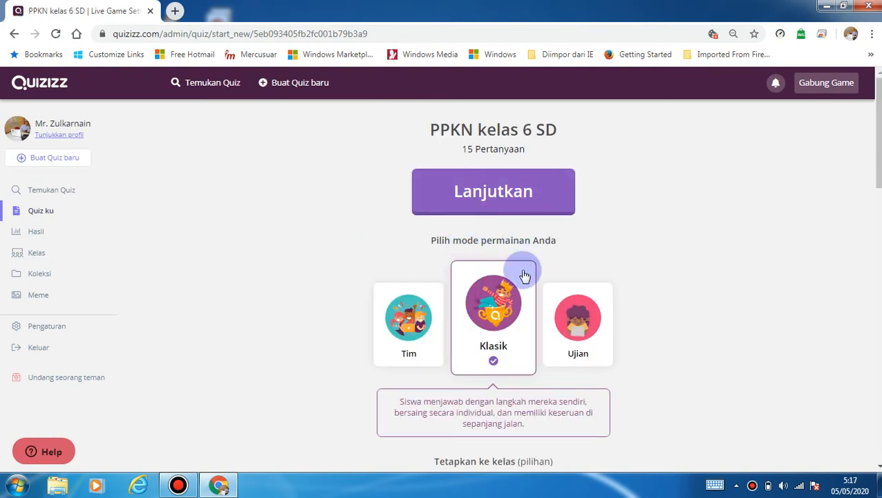
pyautogui.scroll(-2, 506, 300)
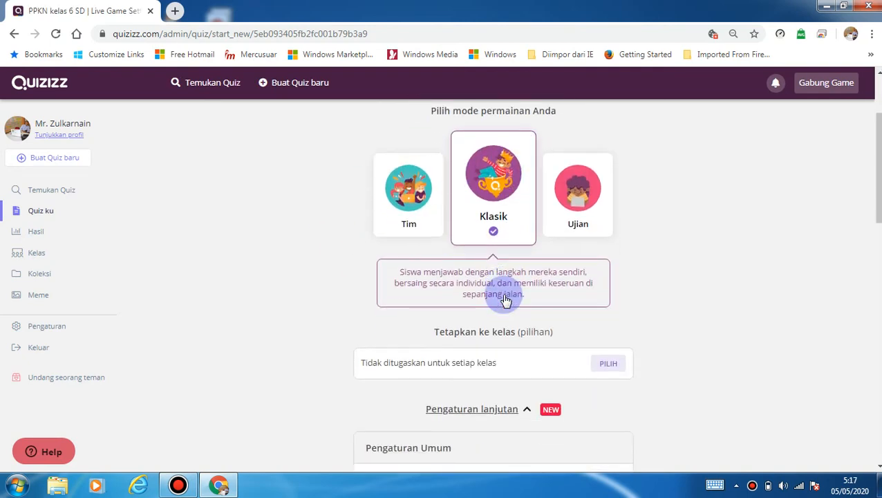
pyautogui.scroll(-3, 504, 294)
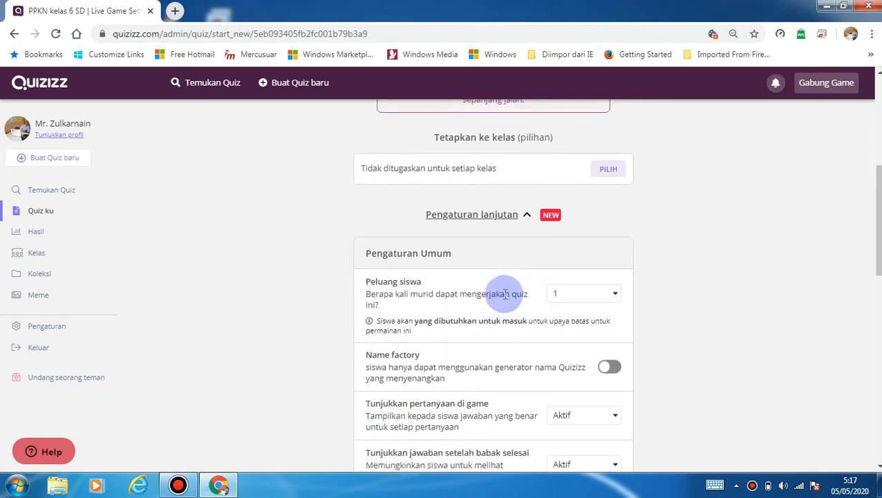
pyautogui.click(523, 216)
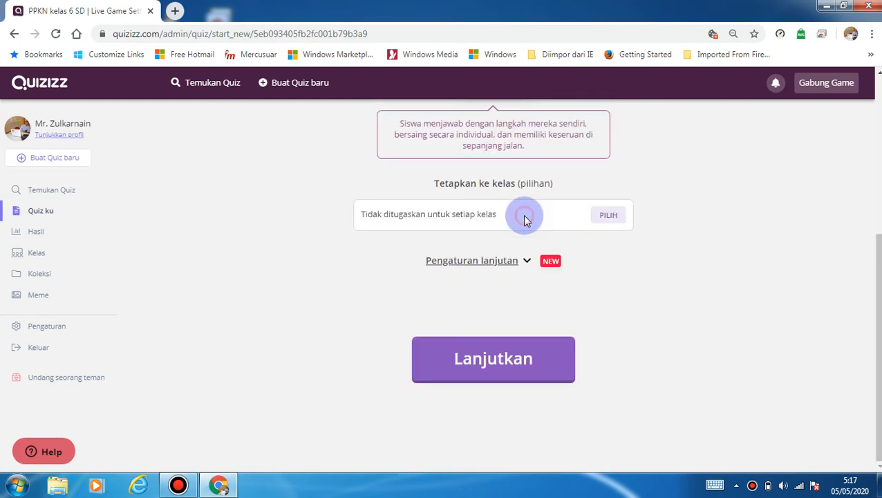
pyautogui.click(526, 258)
pyautogui.scroll(-1, 662, 283)
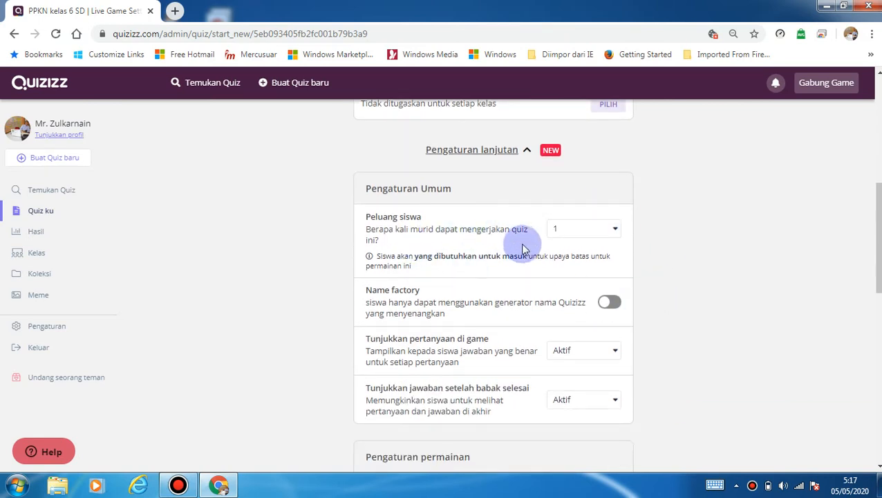
pyautogui.click(617, 231)
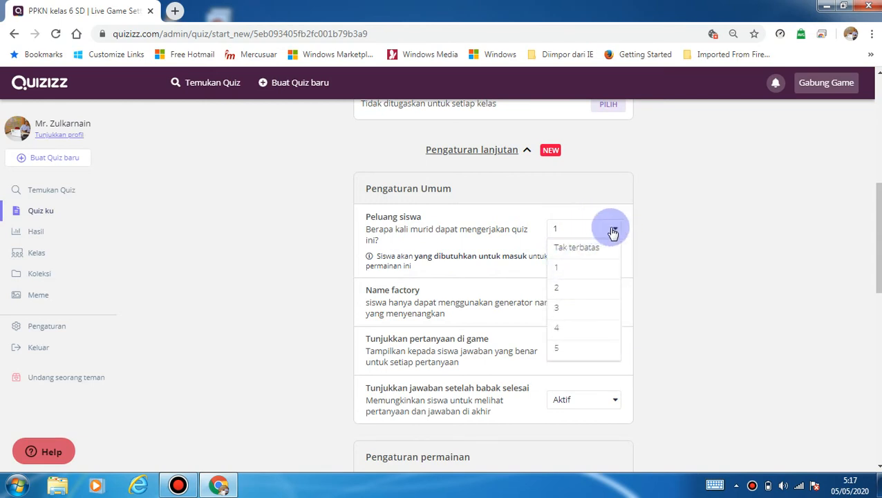
pyautogui.click(613, 233)
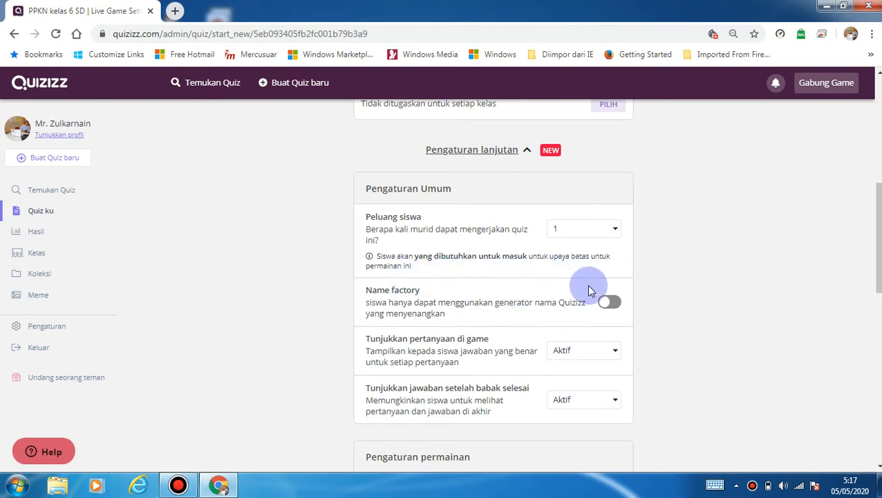
# - Review the remaining general settings and the game settings, switching Power-ups on and back off
pyautogui.scroll(-1, 487, 292)
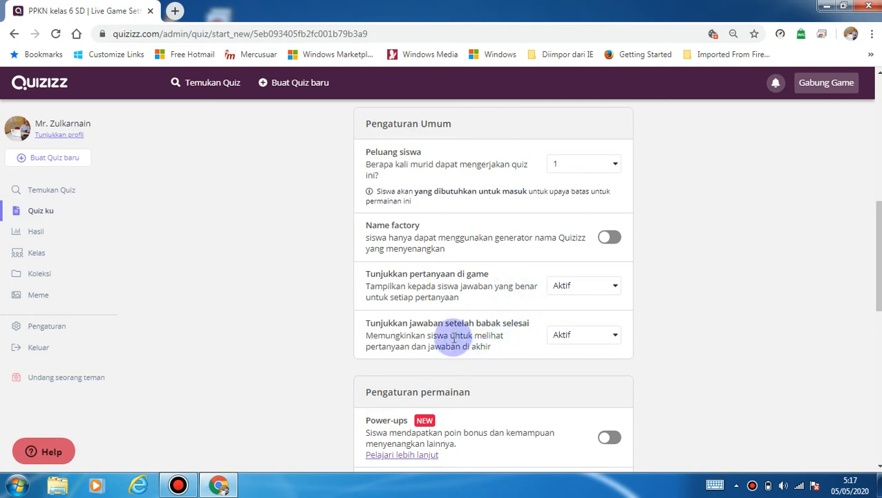
pyautogui.scroll(-2, 497, 341)
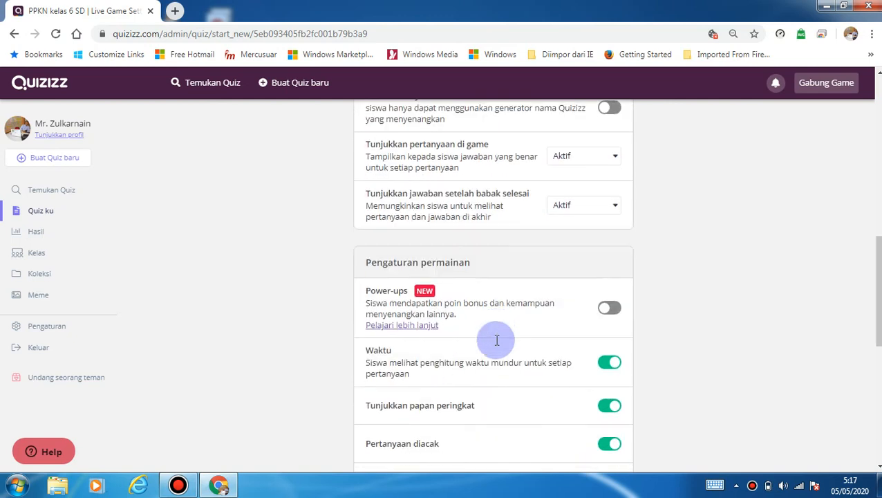
pyautogui.scroll(-1, 497, 346)
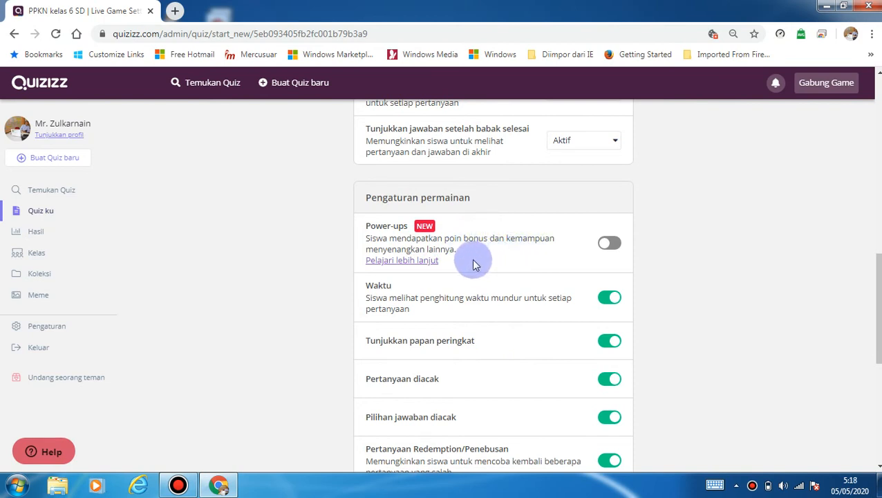
pyautogui.click(611, 244)
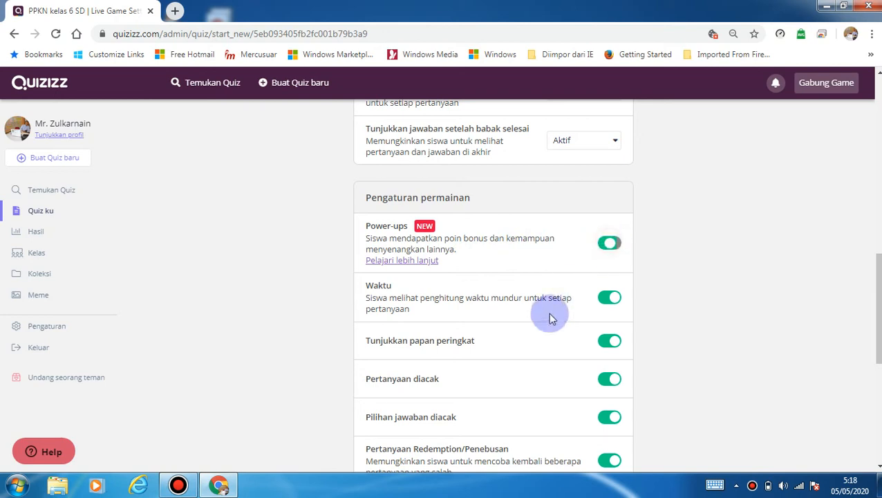
pyautogui.click(611, 244)
pyautogui.scroll(-1, 408, 330)
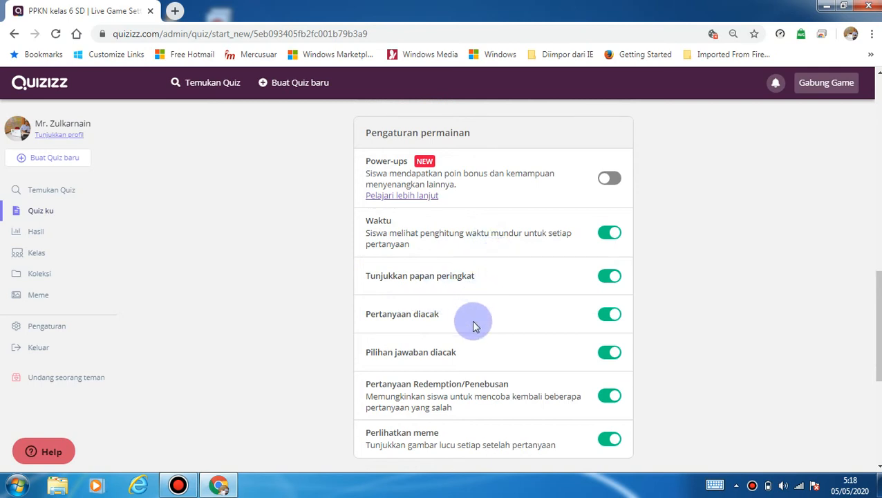
# - Check the shuffle, redemption and meme options, and choose the random "Acak" meme set for the live game
pyautogui.scroll(-1, 474, 322)
pyautogui.scroll(-1, 465, 317)
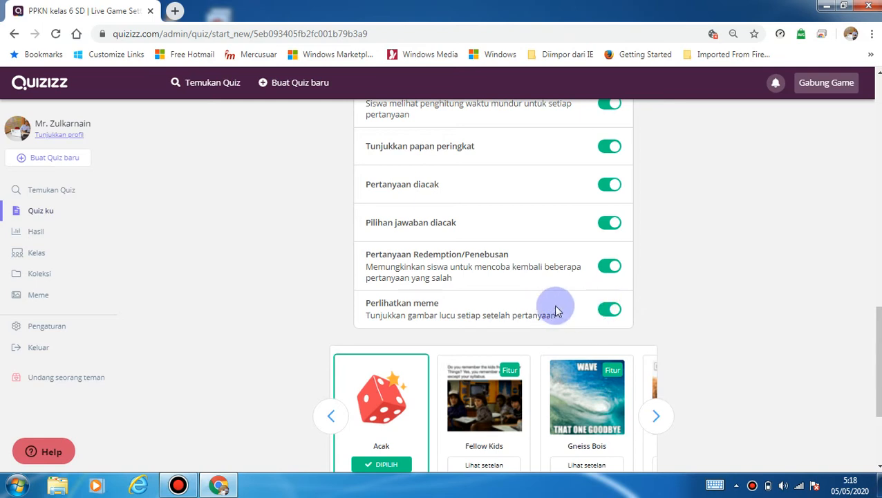
pyautogui.scroll(-2, 557, 310)
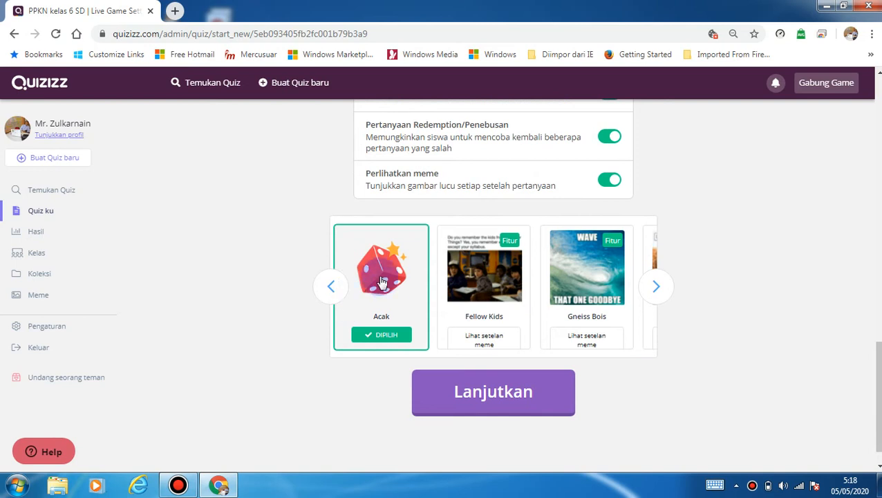
pyautogui.click(377, 336)
pyautogui.scroll(12, 408, 332)
pyautogui.scroll(4, 413, 334)
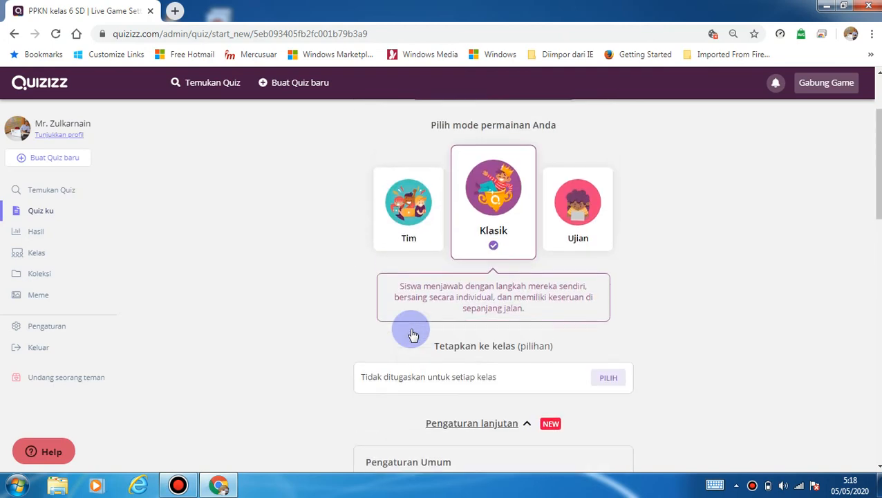
# - Continue with the Klasik mode and the chosen settings to open the live game's waiting lobby
pyautogui.scroll(-2, 487, 270)
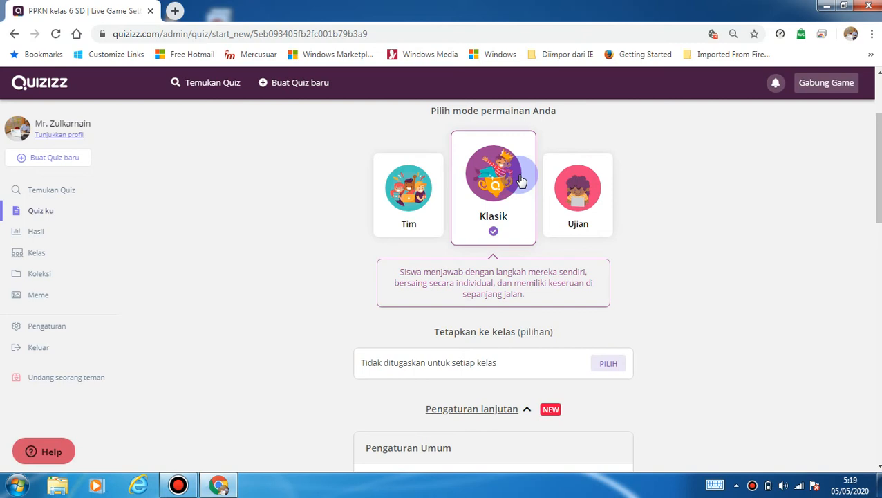
pyautogui.scroll(-1, 501, 208)
pyautogui.scroll(-10, 498, 207)
pyautogui.click(498, 372)
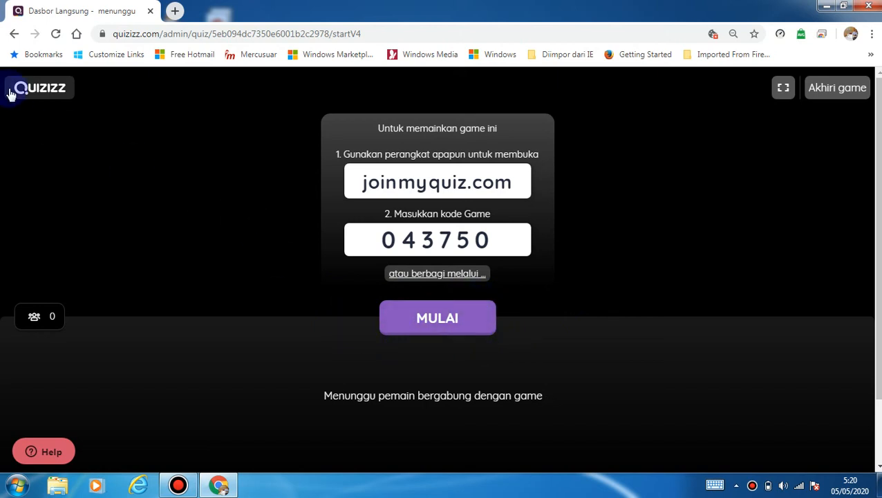
# - Leave the live game lobby and reopen the "PPKN kelas 6 SD" quiz from the list of own quizzes
pyautogui.click(14, 33)
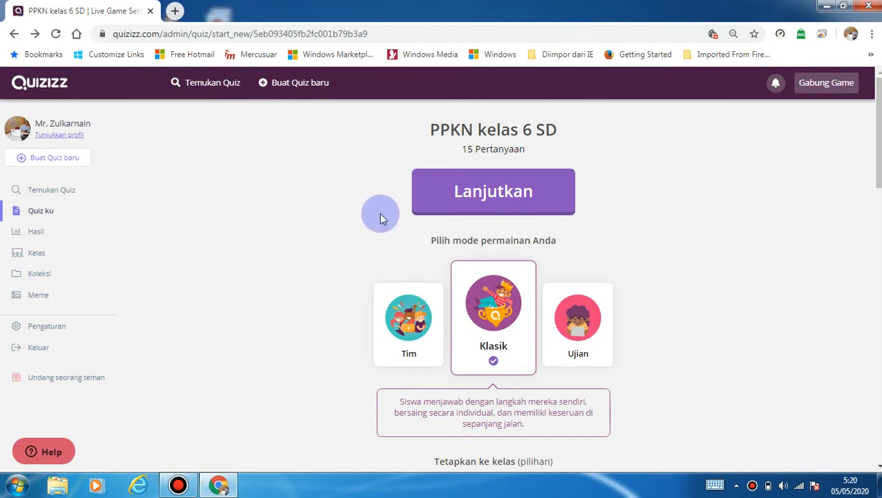
pyautogui.scroll(-3, 316, 254)
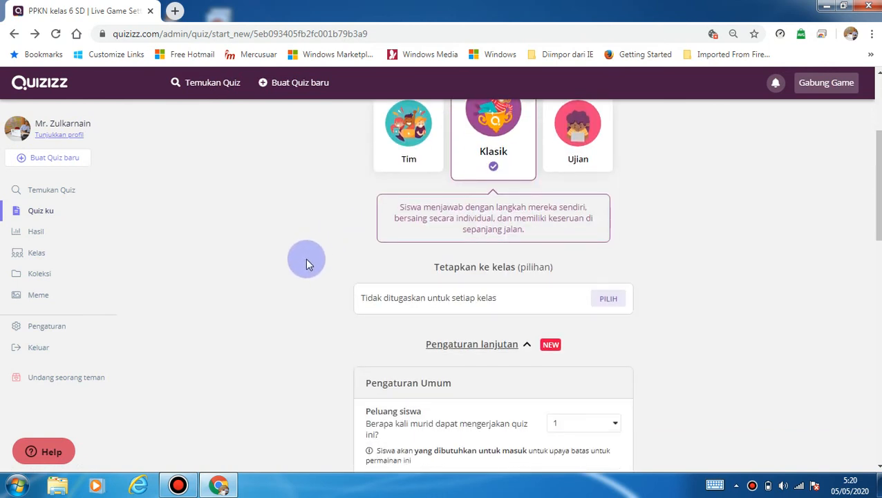
pyautogui.click(58, 211)
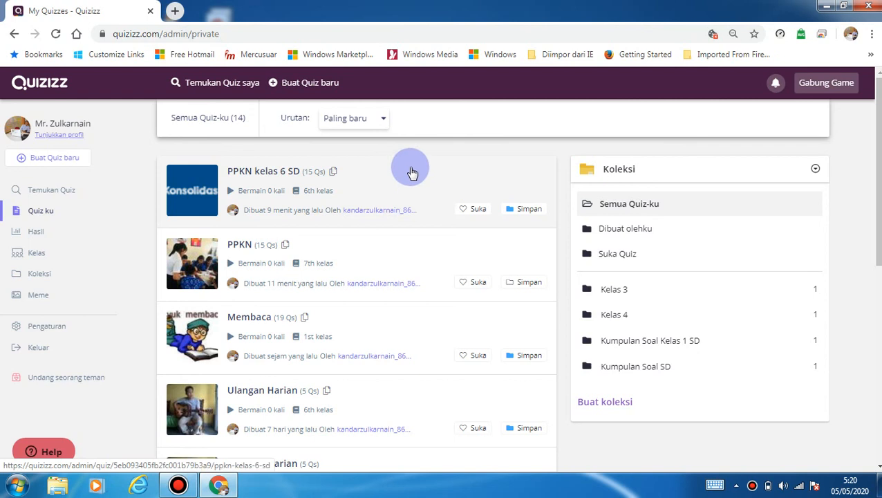
pyautogui.click(409, 171)
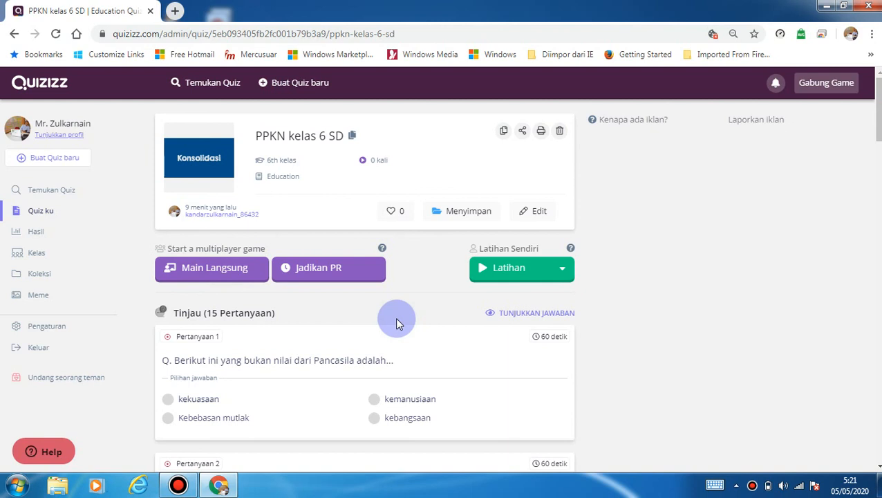
# - Open the quiz for solo practice, look through its game settings and meme sets, and start playing it
pyautogui.click(557, 269)
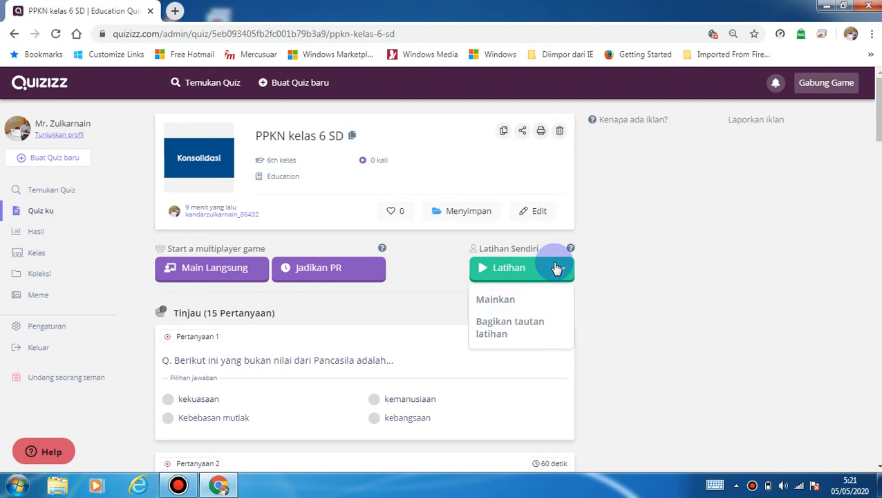
pyautogui.click(501, 300)
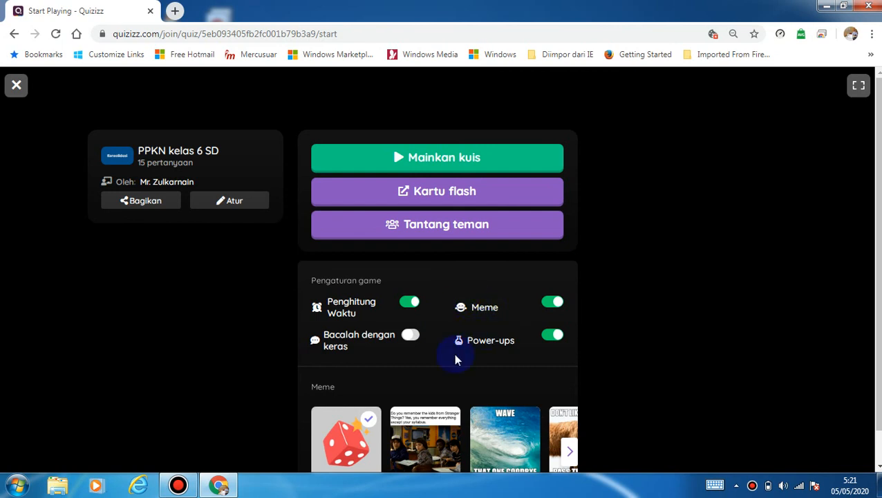
pyautogui.scroll(-1, 475, 349)
pyautogui.scroll(1, 469, 353)
pyautogui.scroll(-1, 447, 359)
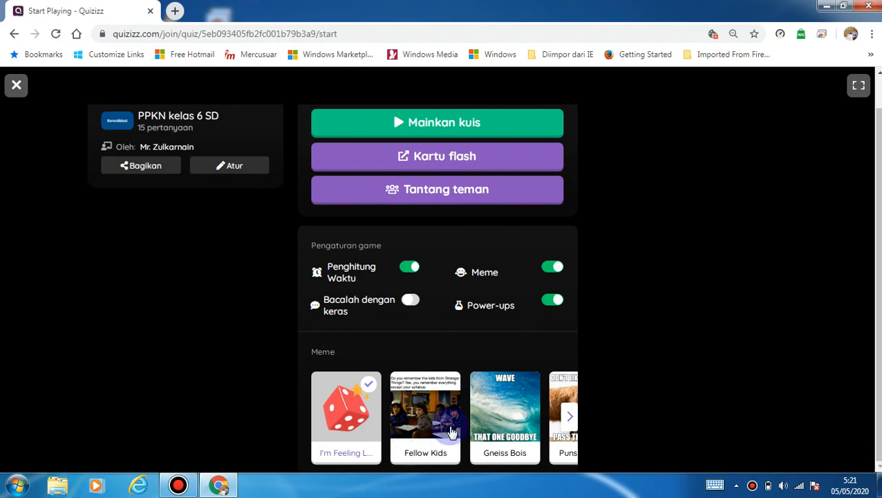
pyautogui.click(570, 416)
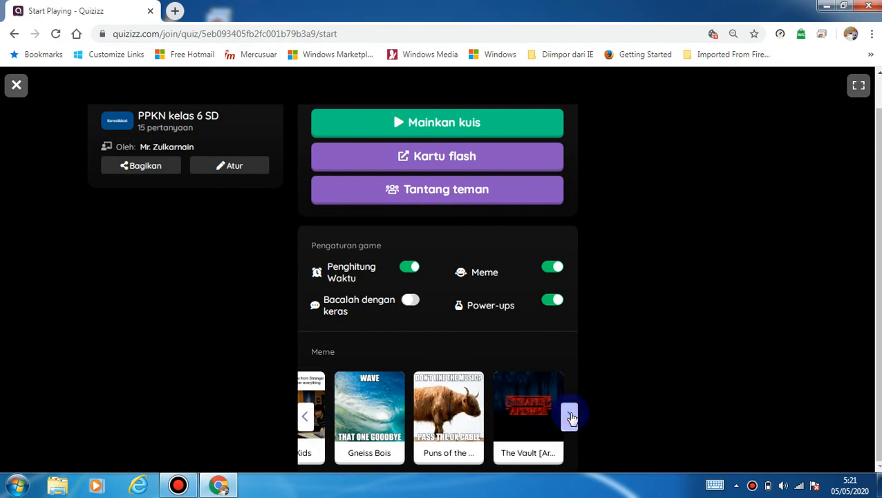
pyautogui.click(309, 417)
pyautogui.click(444, 133)
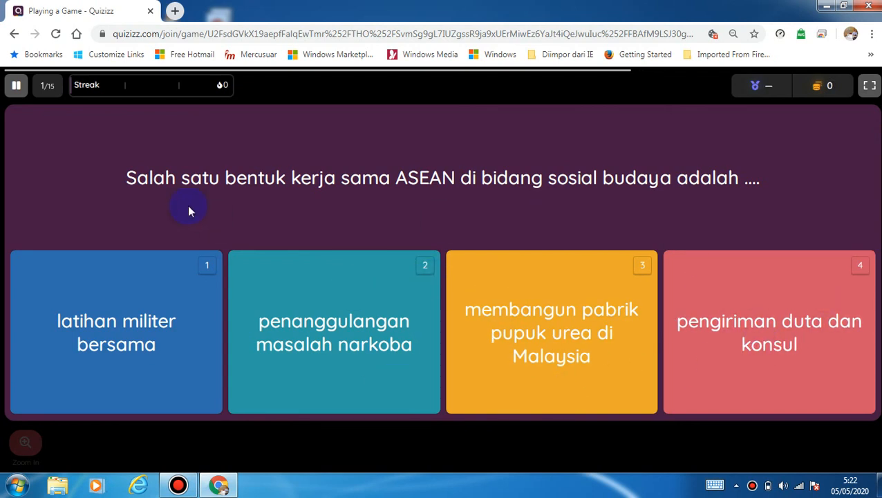
# - Pause the practice game, save and exit it, and return to the teacher dashboard, dismissing the Windows color scheme prompt
pyautogui.click(16, 84)
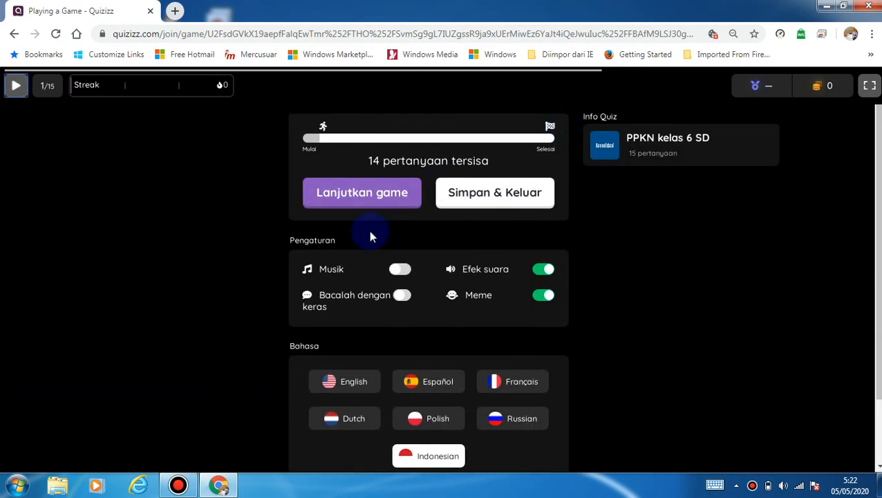
pyautogui.click(484, 194)
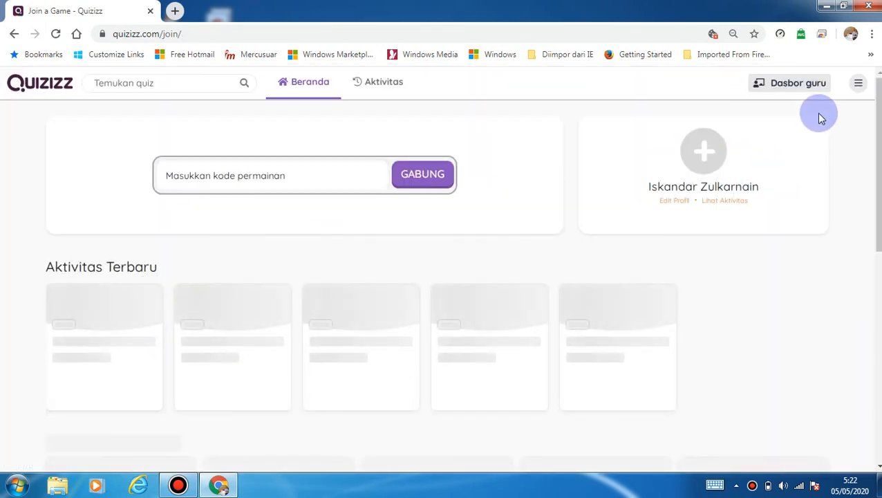
pyautogui.click(797, 86)
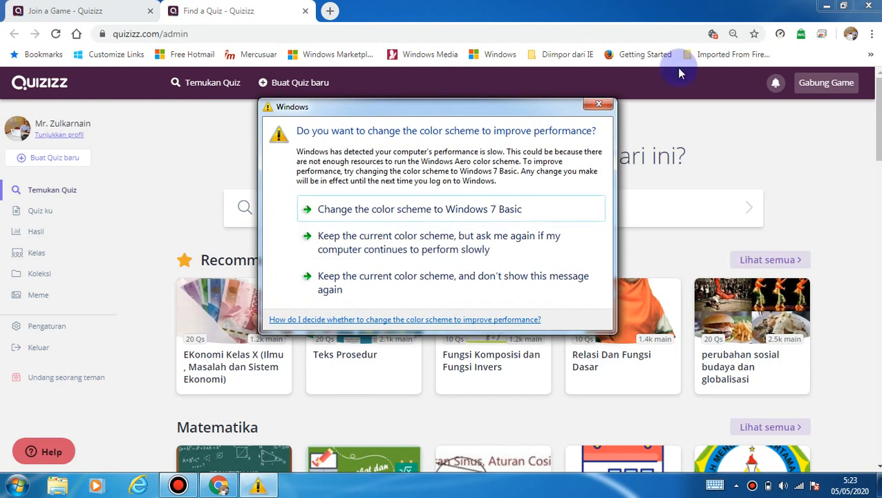
pyautogui.click(599, 104)
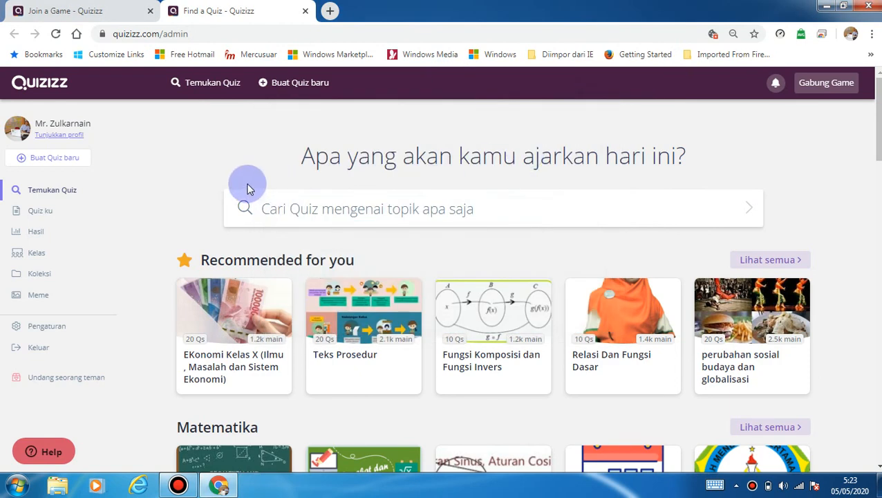